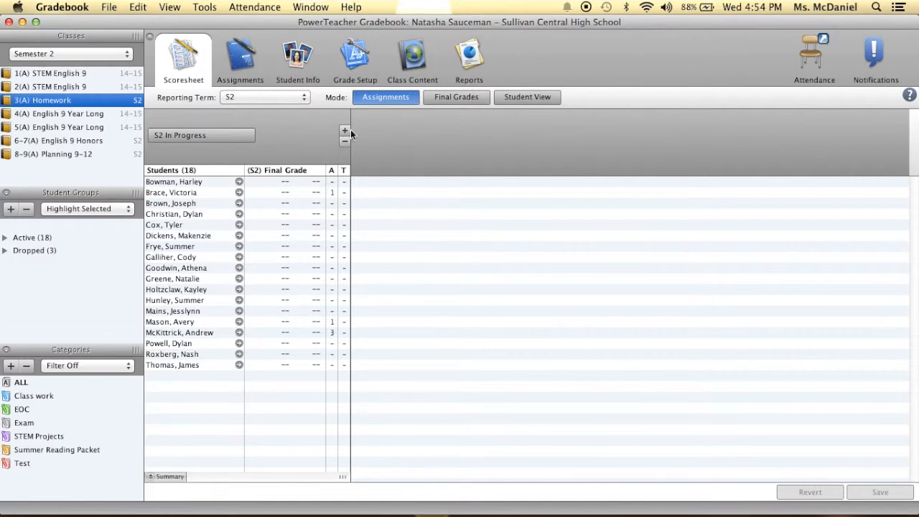
- Choose Semester 2 as the term for the class list
left_click(80, 60)
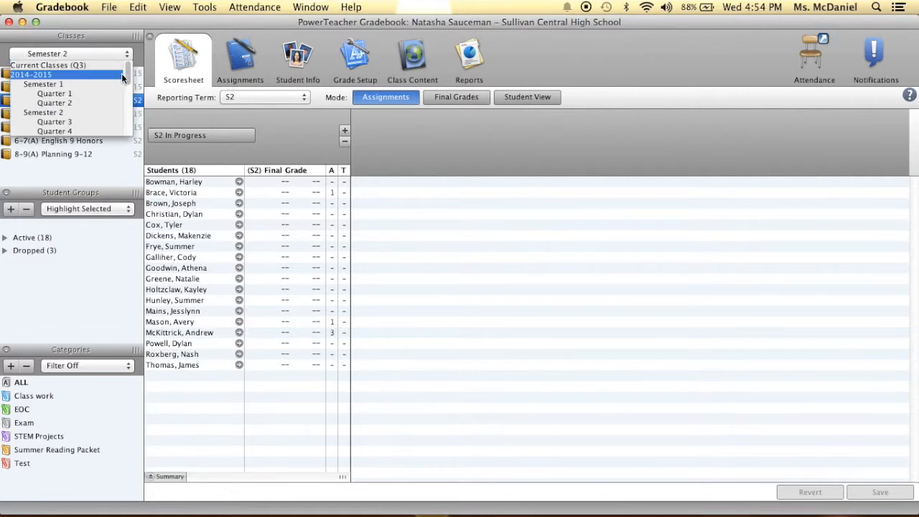
left_click(81, 112)
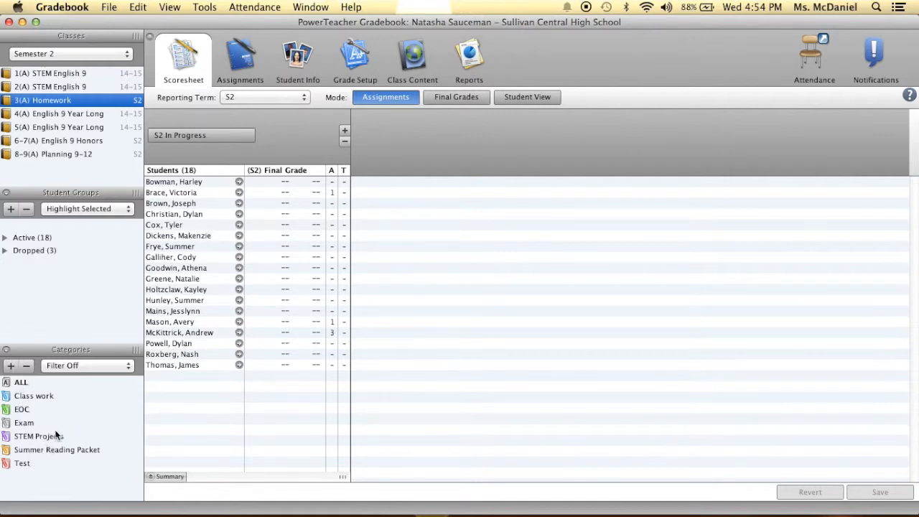
- Start a new assignment category named Participation with abbreviation PT, the Olive color and 100 points possible
left_click(11, 366)
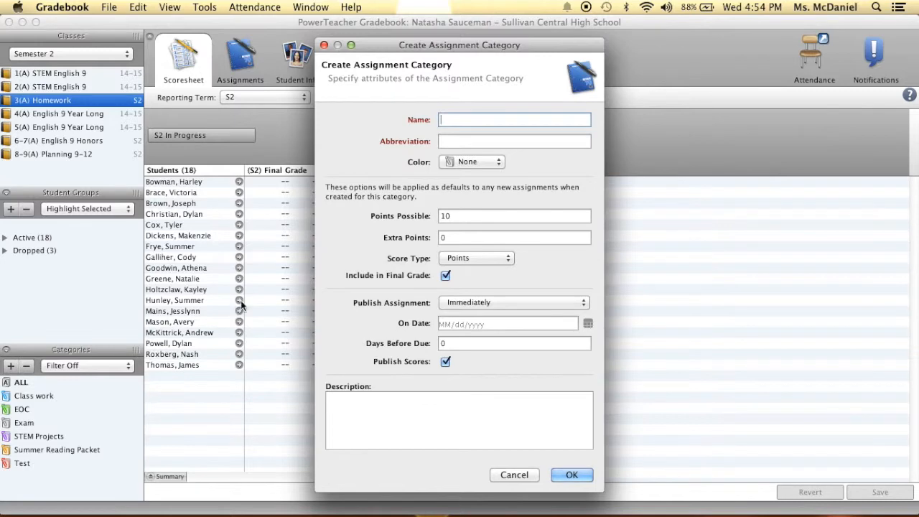
type("Participation")
key("Tab")
type("PT")
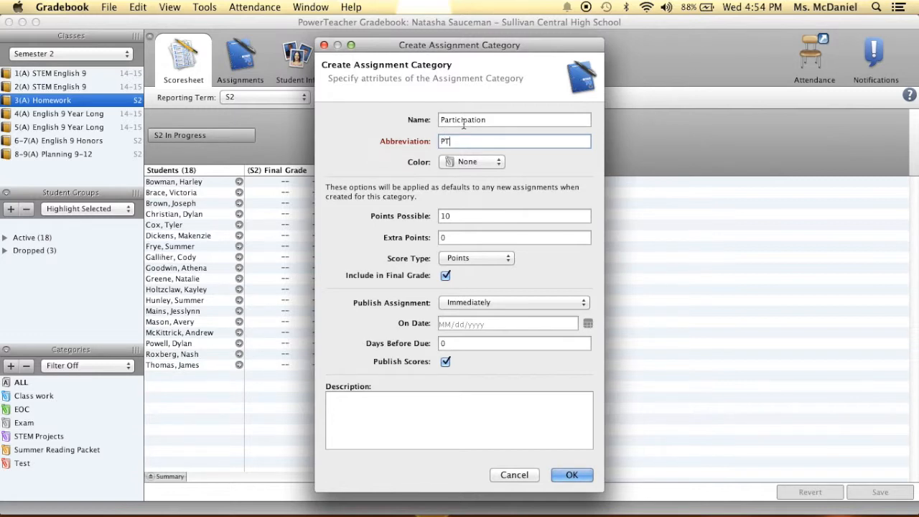
left_click(463, 161)
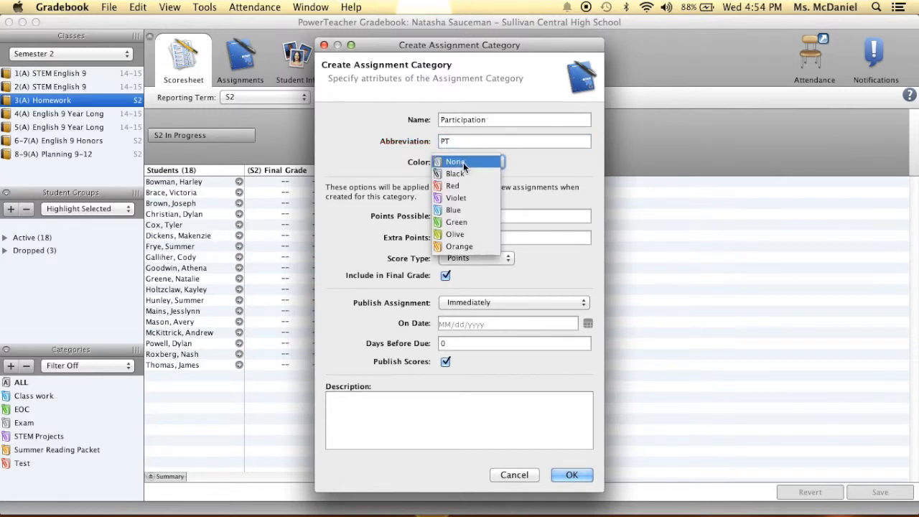
left_click(461, 234)
left_click(461, 219)
type("100")
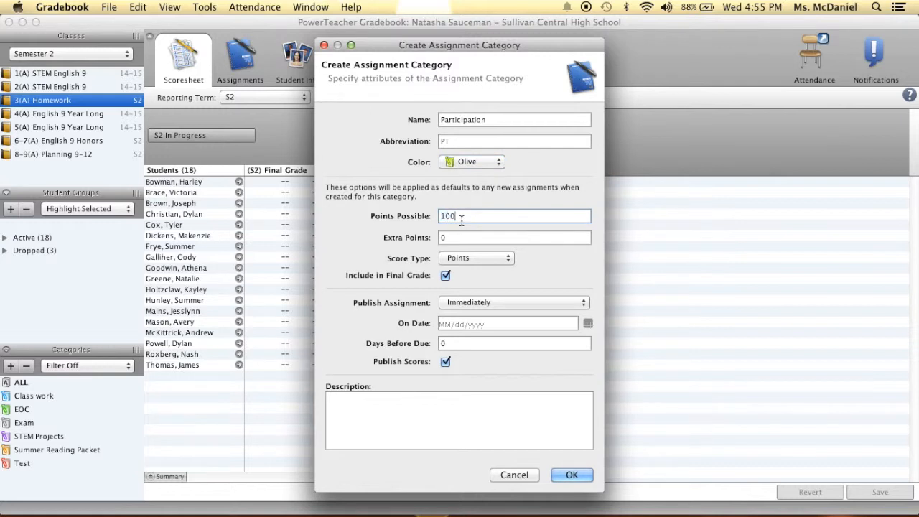
- Set the Participation category's score type to Percentage, keep it included in the final grade and published immediately, and create it
left_click(484, 259)
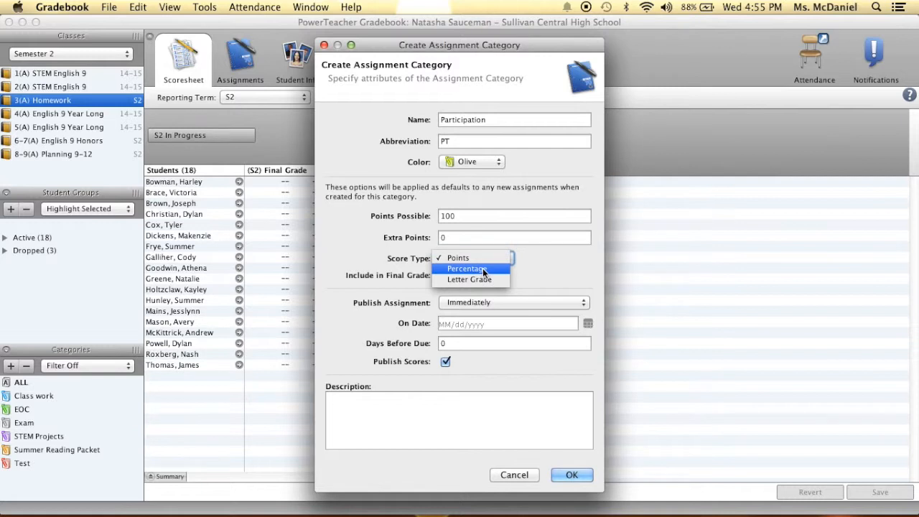
left_click(484, 270)
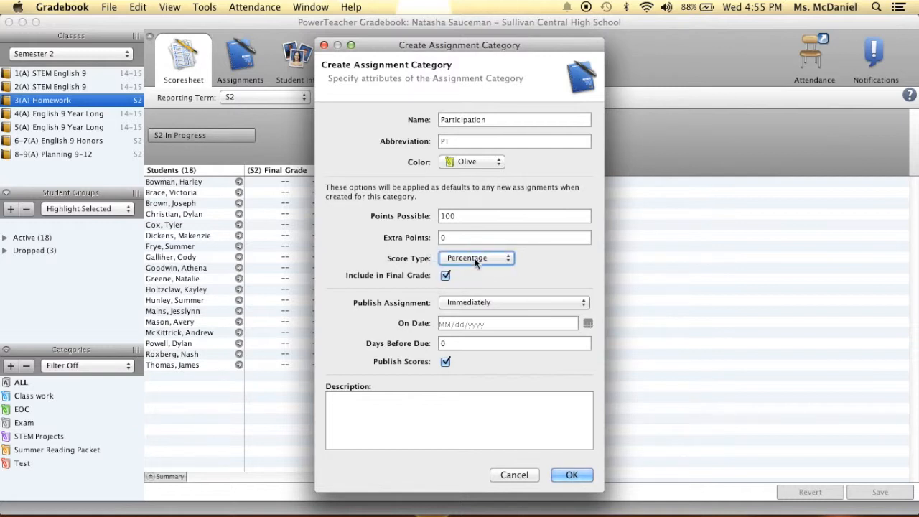
left_click(475, 258)
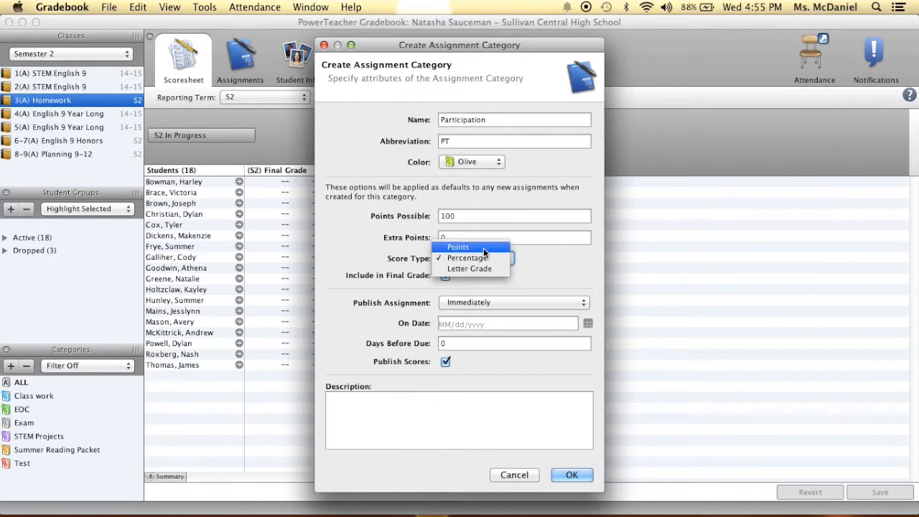
left_click(545, 267)
left_click(550, 270)
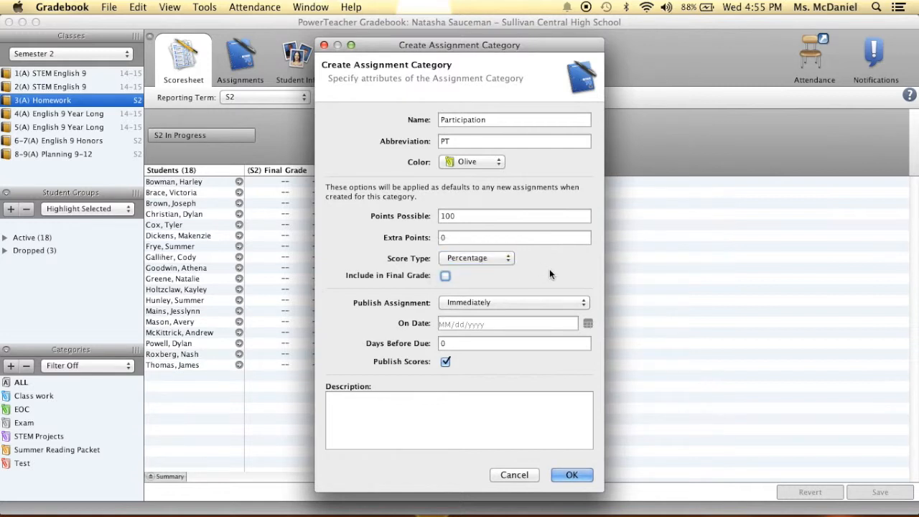
left_click(445, 277)
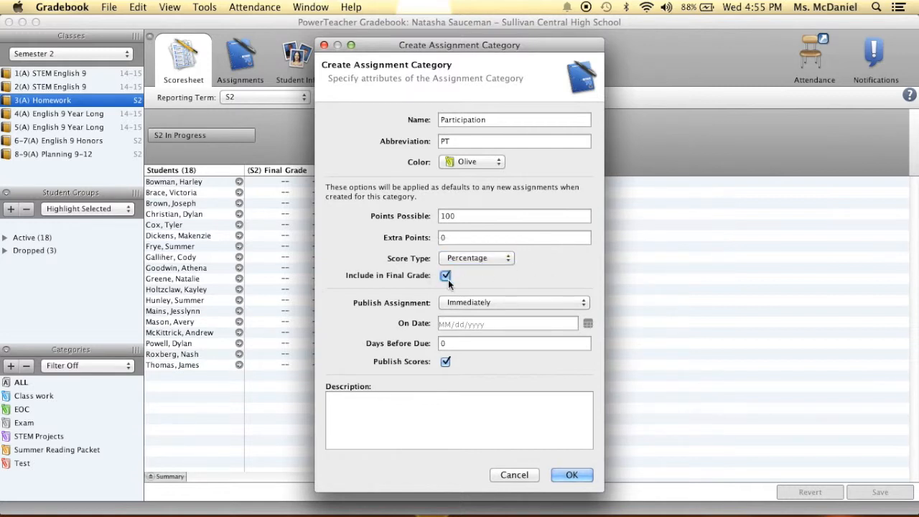
left_click(485, 304)
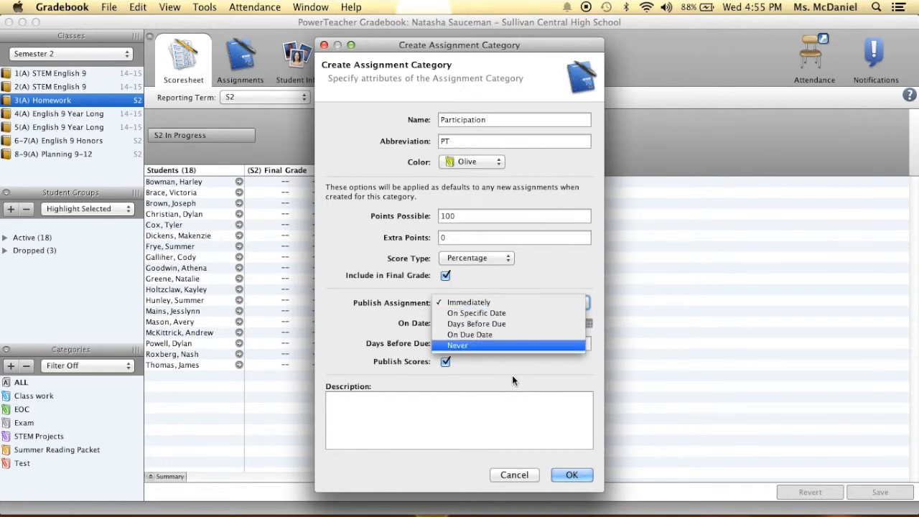
left_click(487, 404)
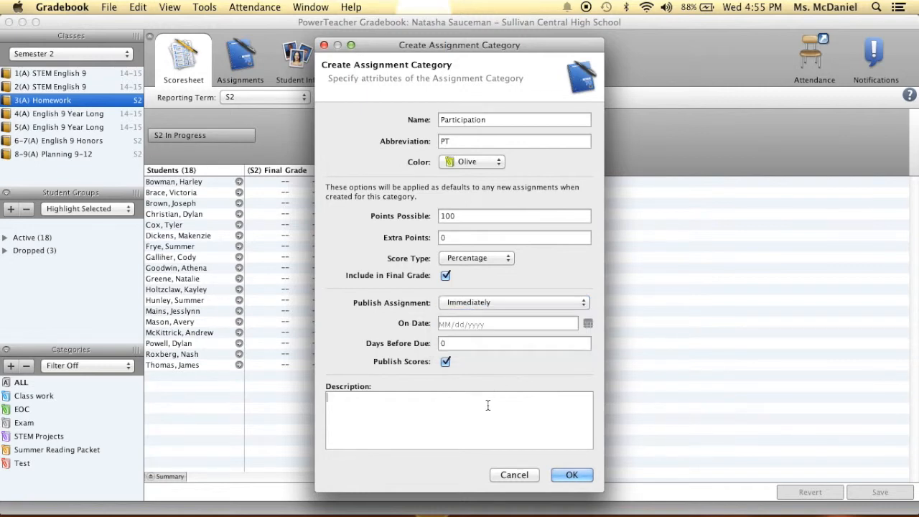
left_click(569, 475)
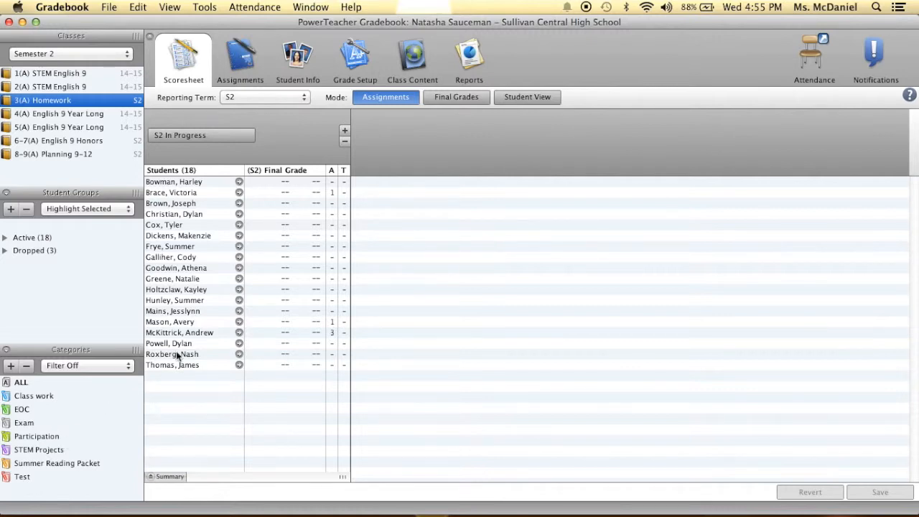
- Open the grade calculation setup and compare the reporting terms of 2(A) STEM English 9 with those of 3(A) Homework
left_click(356, 56)
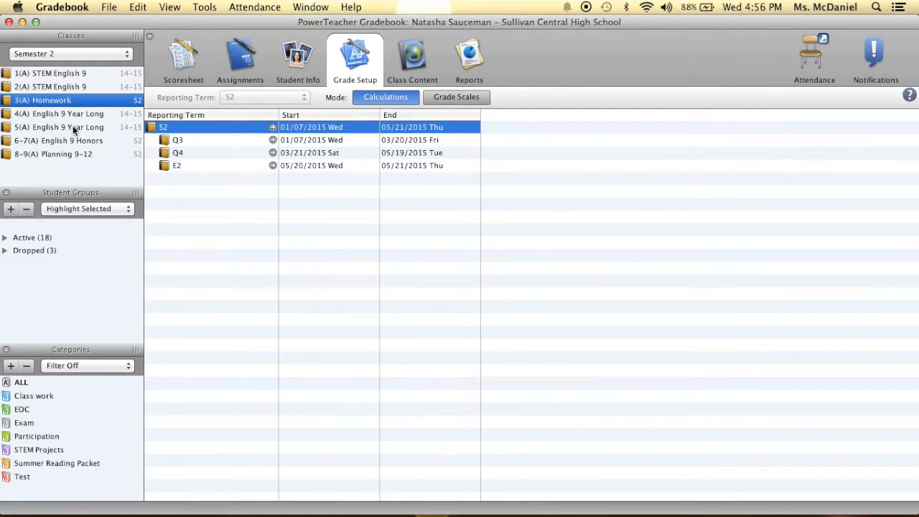
left_click(56, 87)
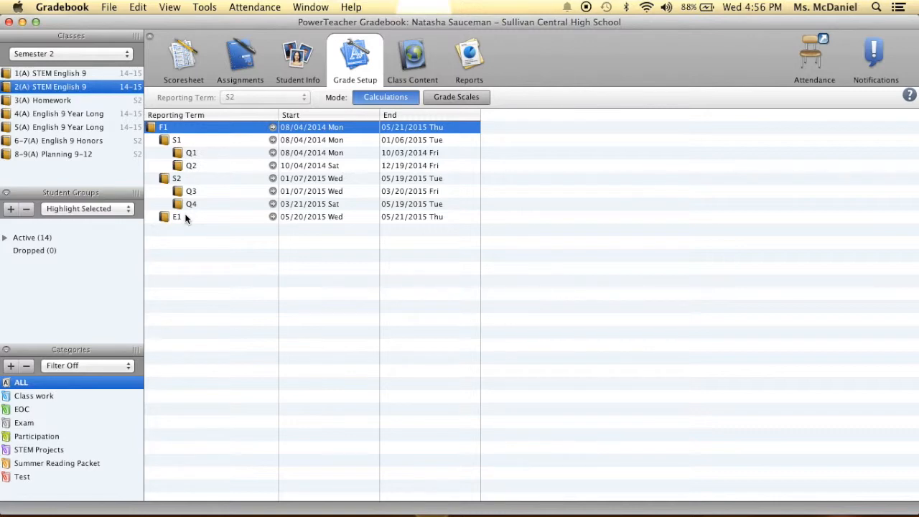
left_click(63, 101)
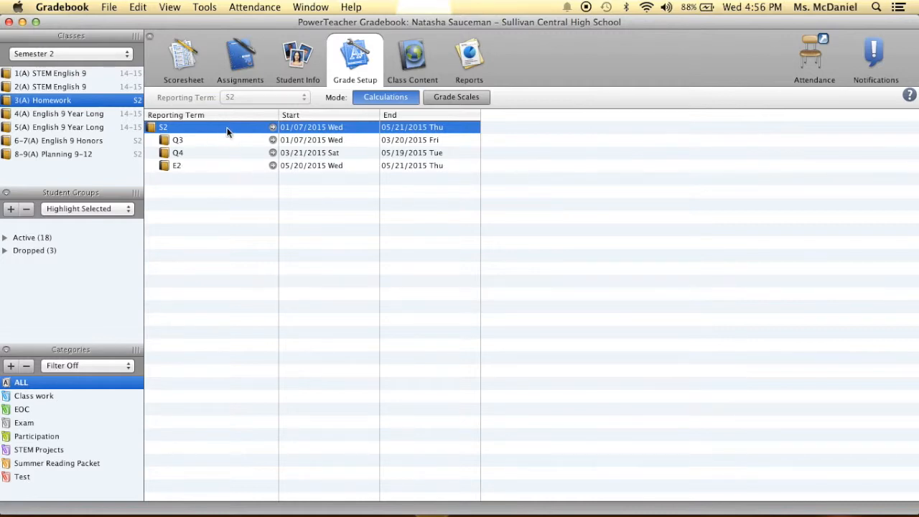
- Calculate the Homework class's S2 final grade by term weights, with Q3 and Q4 weighted 43.75 each
left_click(274, 128)
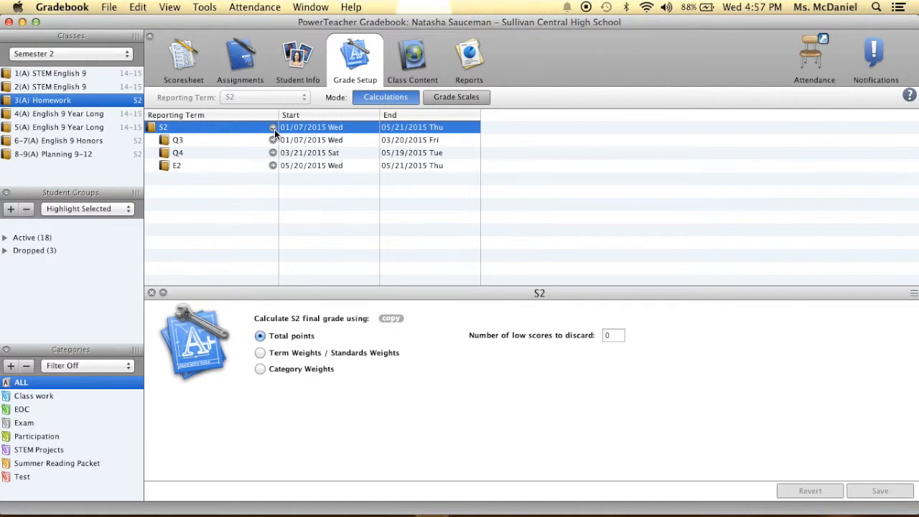
left_click(260, 353)
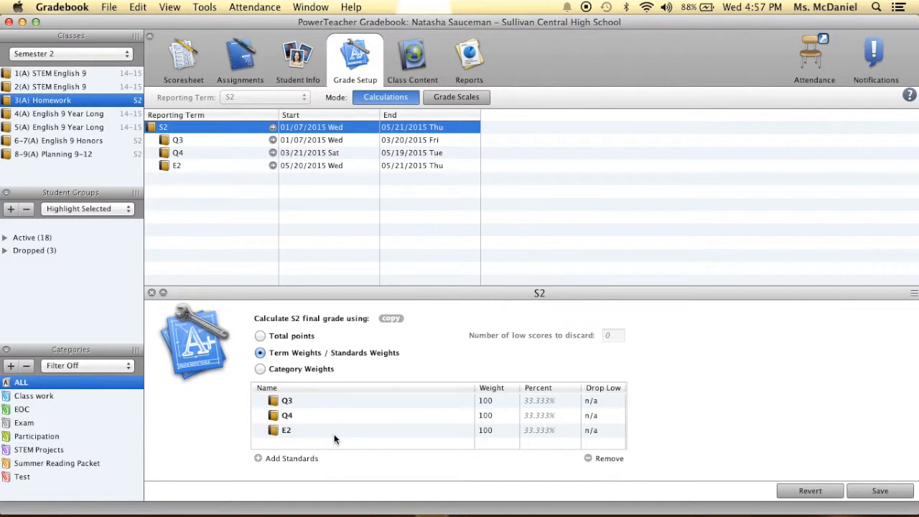
left_click(489, 400)
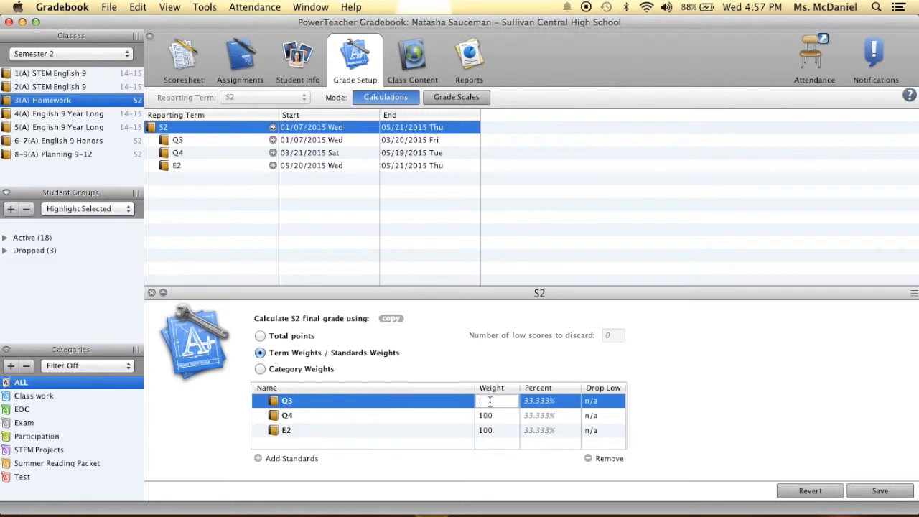
type("43.75")
left_click(500, 416)
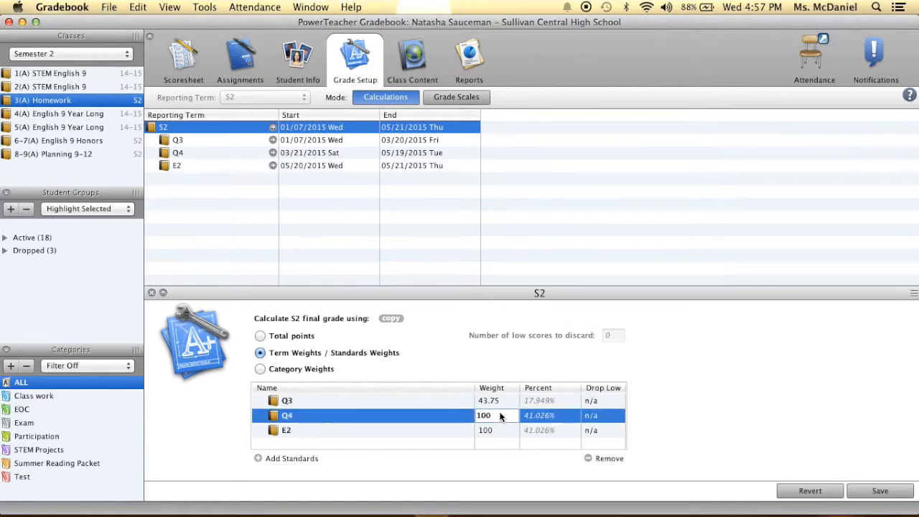
type("43.75")
- Set the E2 exam weight to 12.5 and save the S2 grade calculation
left_click(498, 431)
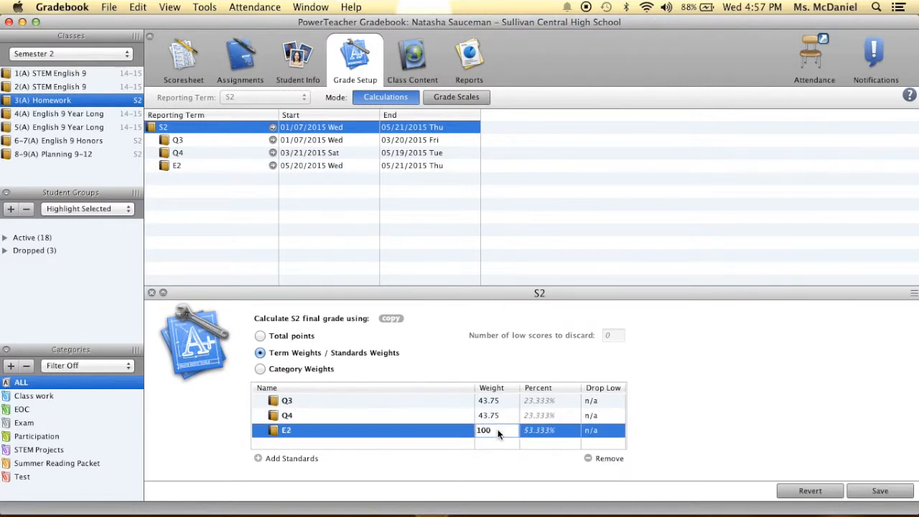
key("BackSpace")
key("BackSpace")
key("BackSpace")
type("12.5")
left_click(542, 435)
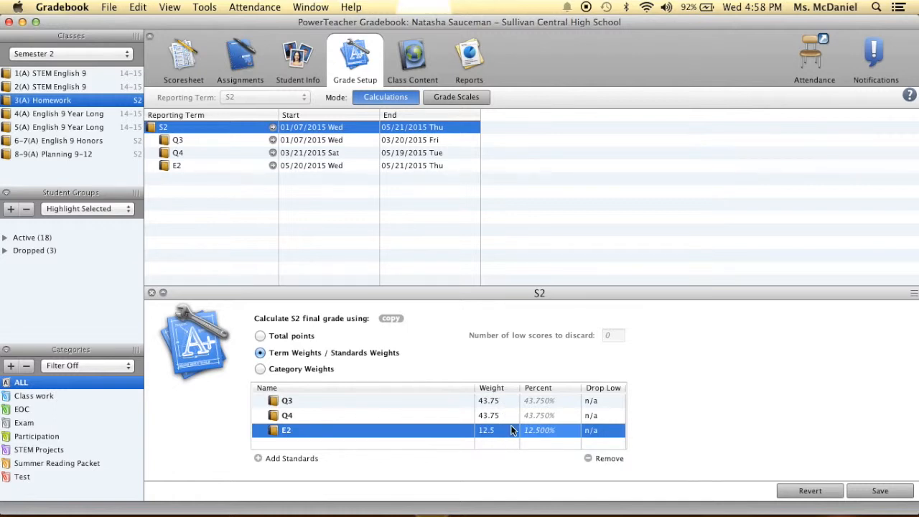
left_click(863, 496)
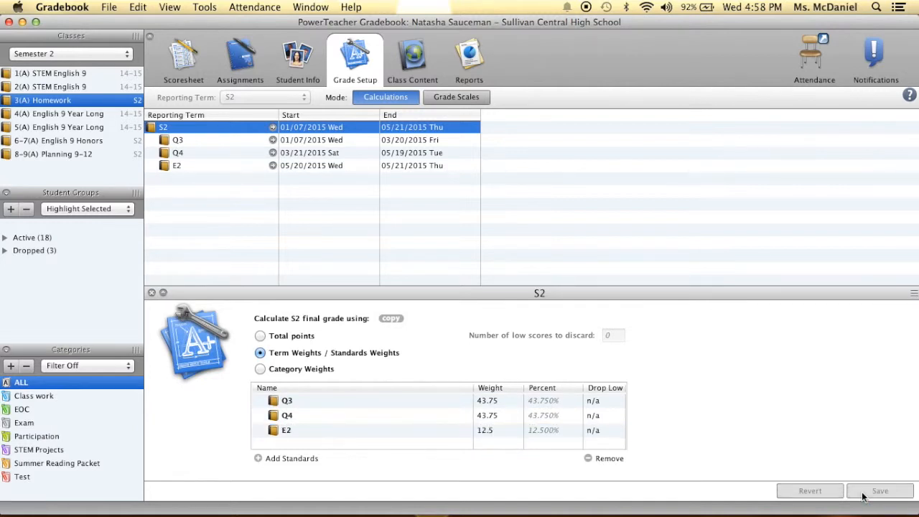
- Calculate the Q3 final grade by category weights and add the Class work, Participation and Test categories
left_click(272, 141)
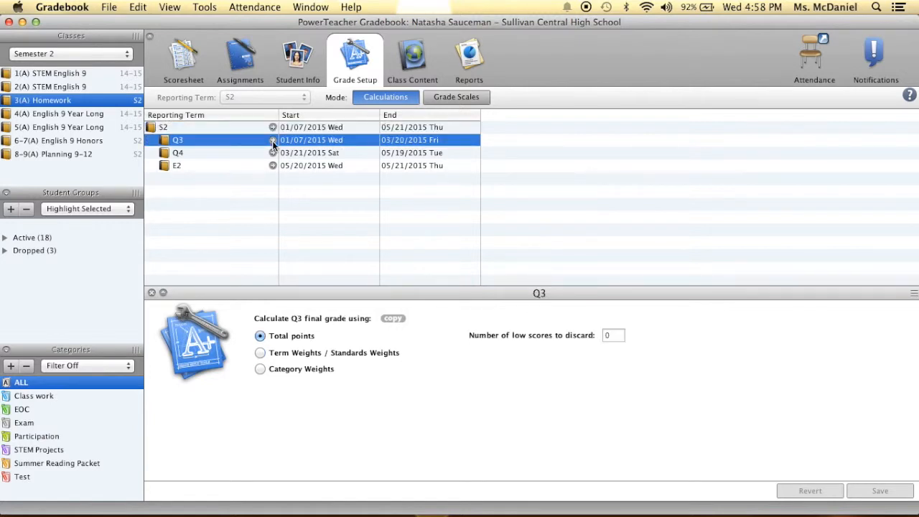
left_click(260, 369)
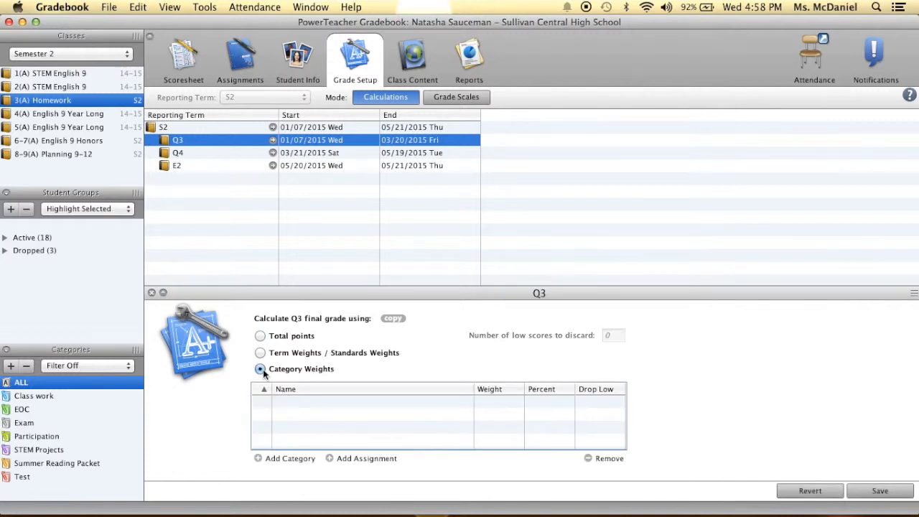
left_click(260, 458)
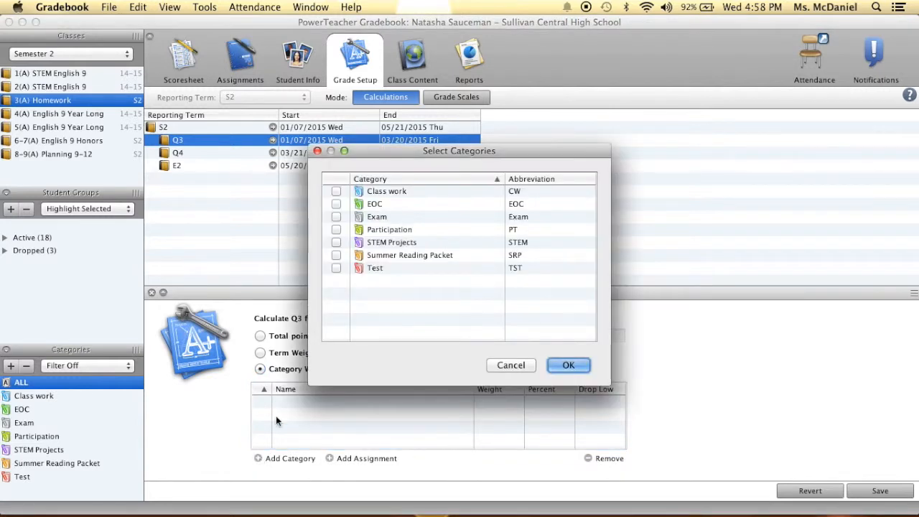
left_click(338, 191)
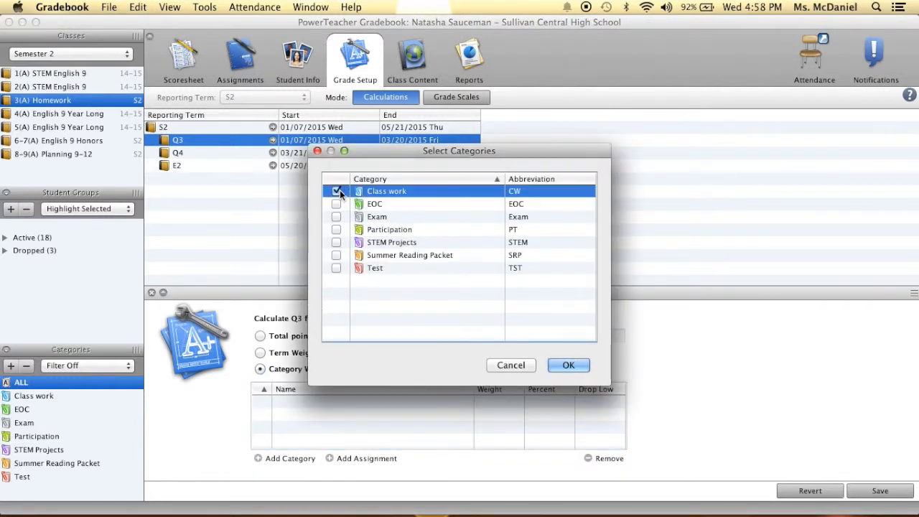
left_click(337, 230)
left_click(338, 267)
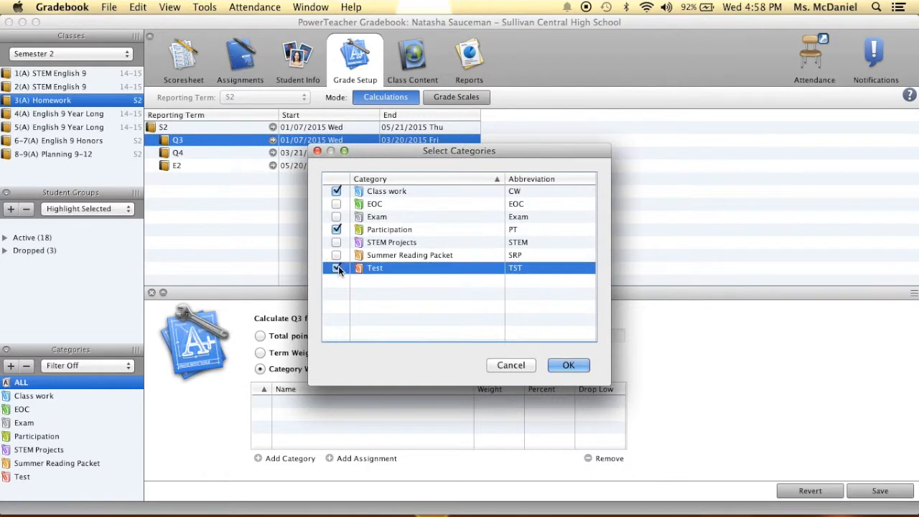
left_click(568, 366)
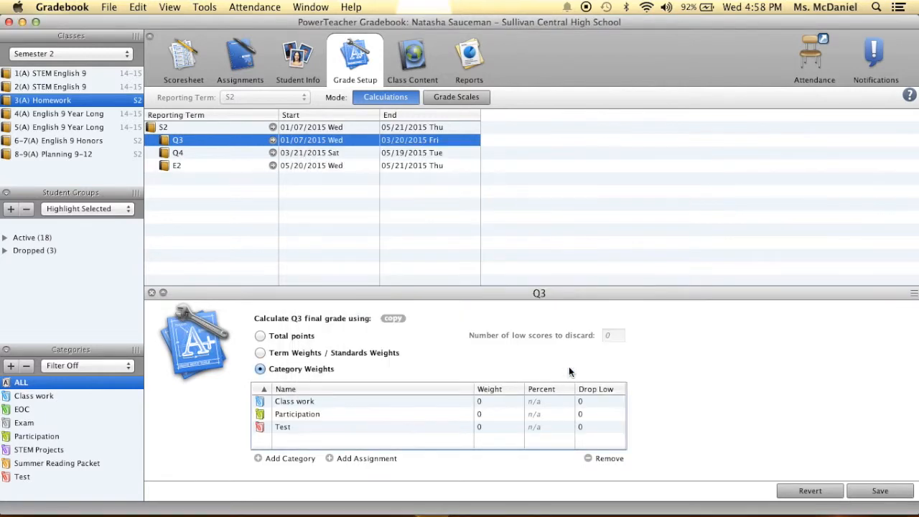
- Weight the Q3 categories Class work 30, Participation 20 and Test 50, and save the calculation
left_click(489, 406)
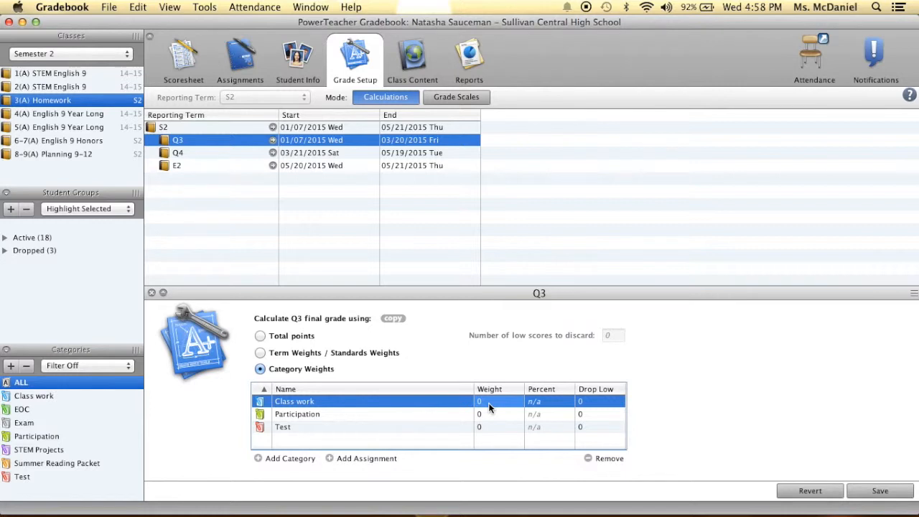
left_click(489, 408)
type("30")
key("Return")
type("20")
key("Return")
type("50")
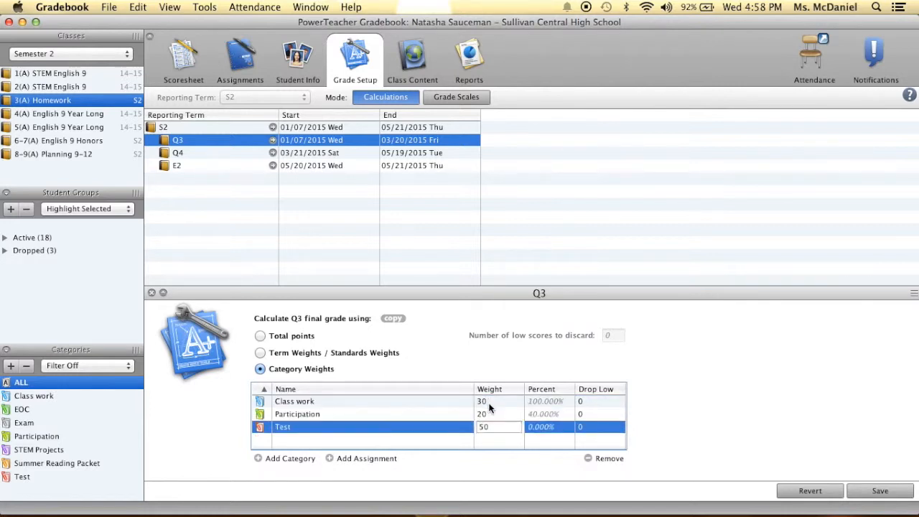
key("Return")
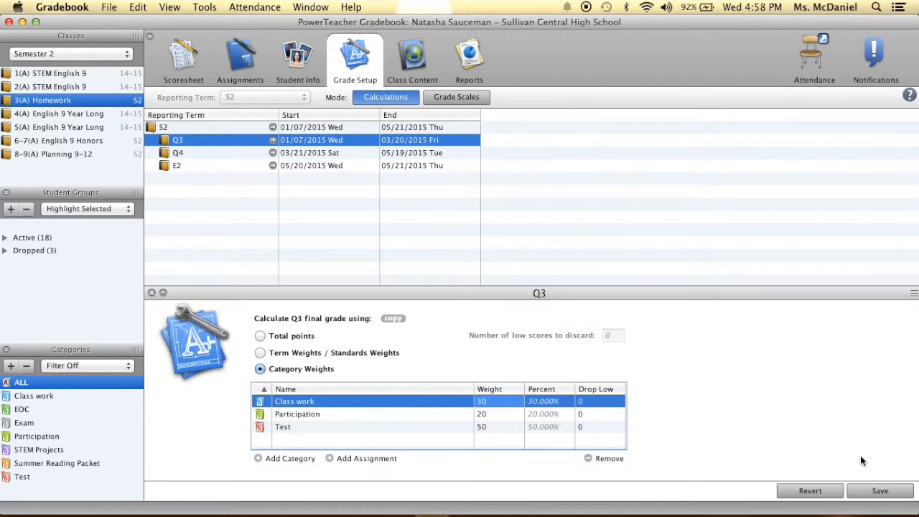
left_click(869, 495)
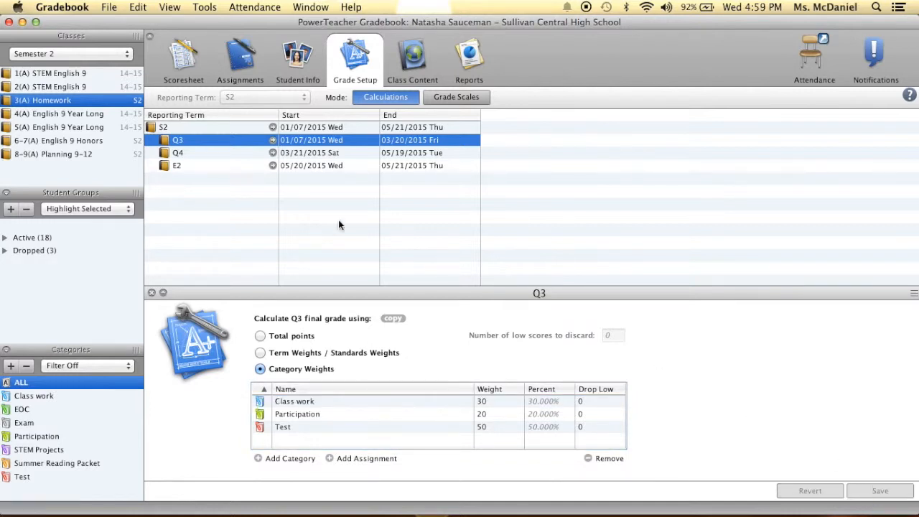
- Calculate the Q4 final grade by category weights and add the Class work, Participation and Test categories
left_click(274, 153)
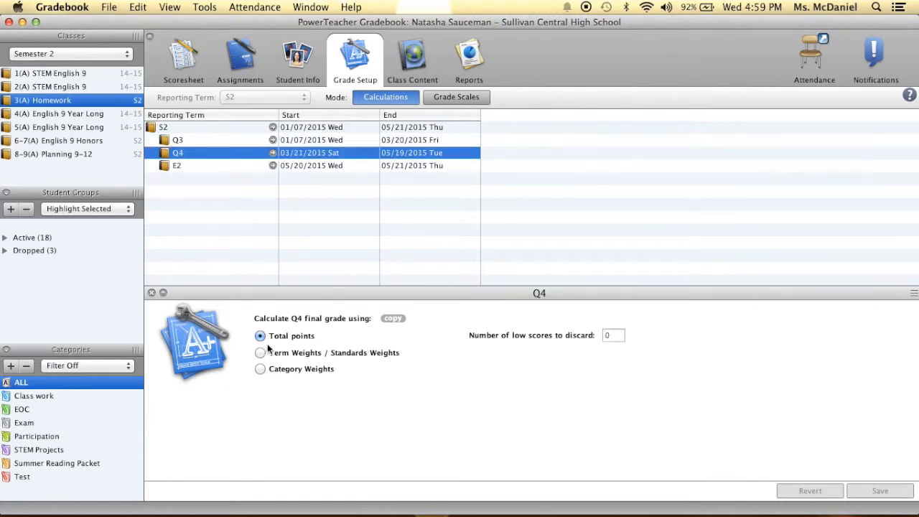
left_click(260, 369)
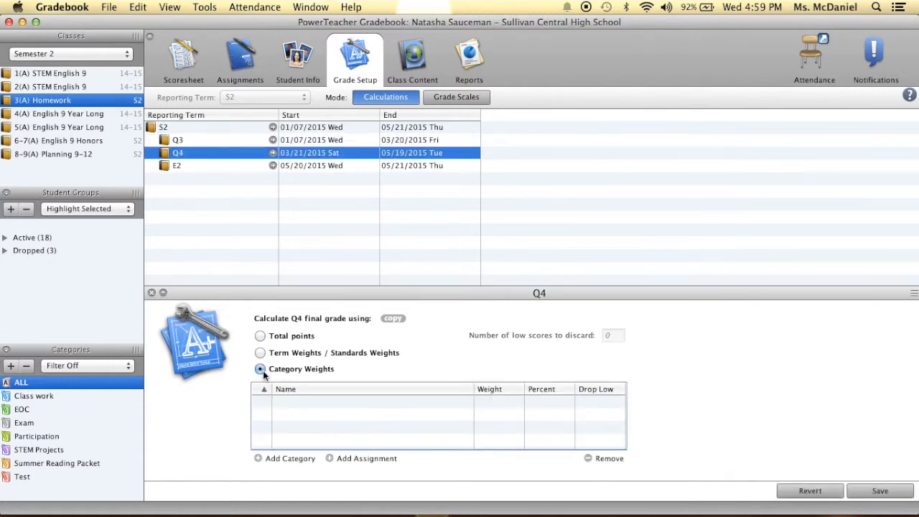
left_click(259, 460)
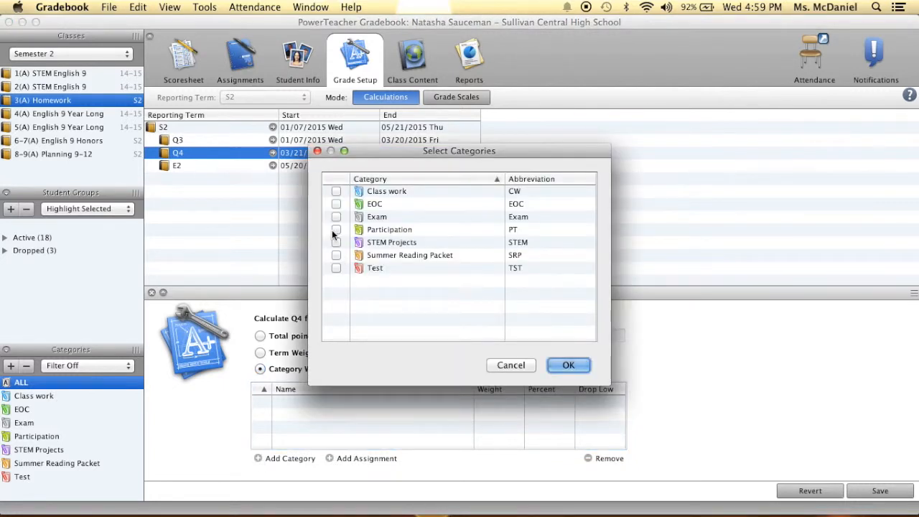
left_click(335, 192)
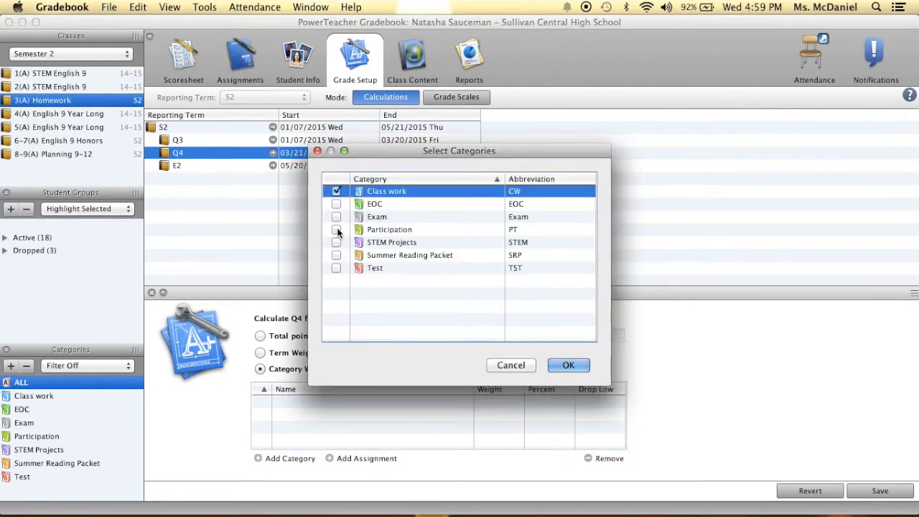
left_click(336, 229)
left_click(336, 268)
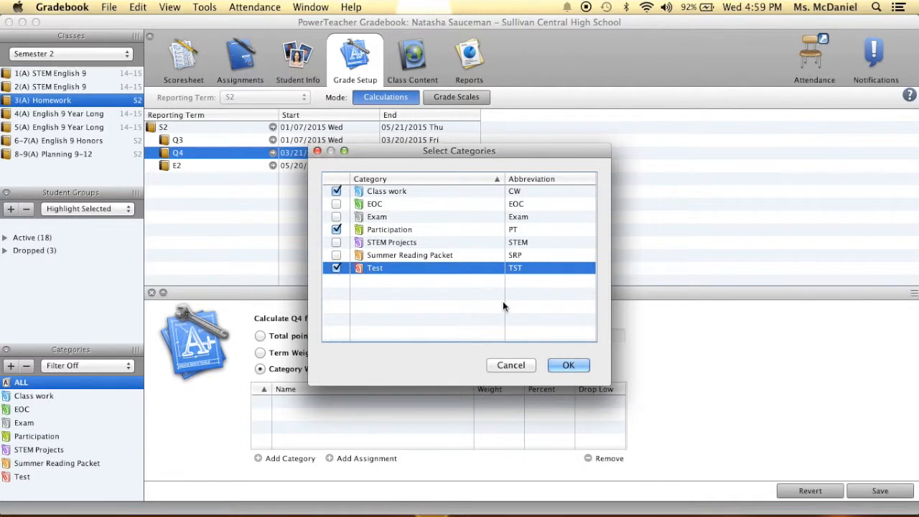
left_click(567, 366)
- Weight the Q4 categories Class work 30, Participation 20 and Test 50, and save the calculation
left_click(509, 405)
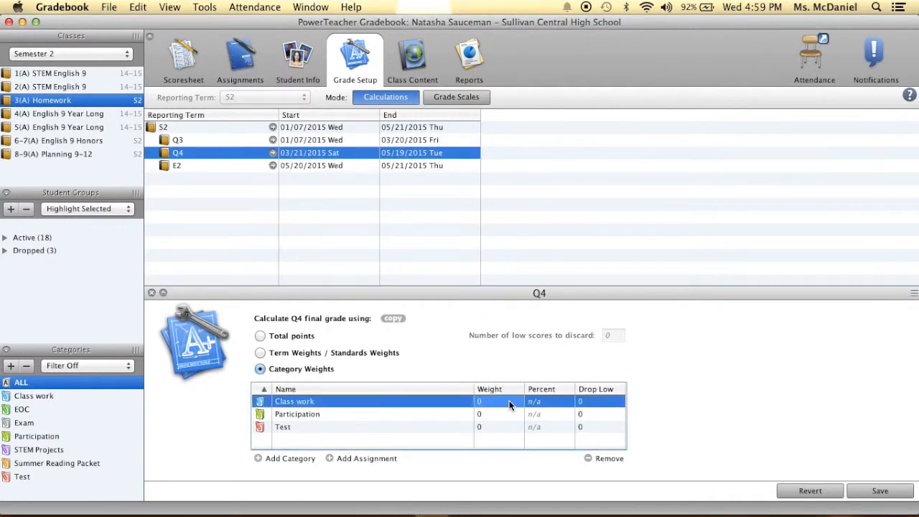
left_click(509, 406)
type("30")
key("Return")
type("20")
key("Return")
type("50")
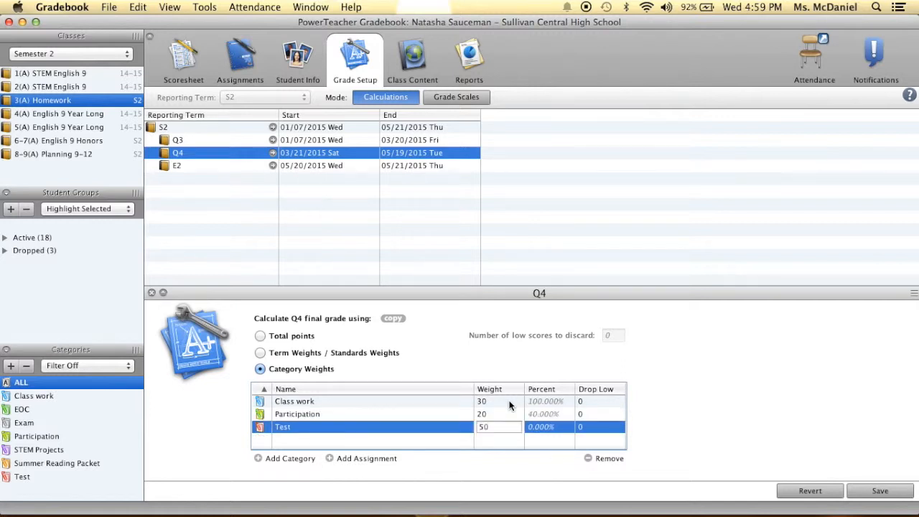
key("Return")
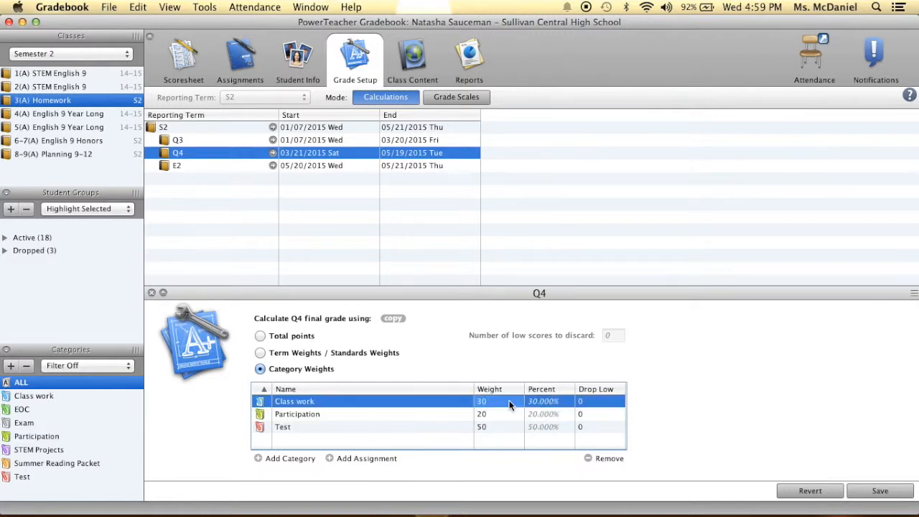
left_click(880, 492)
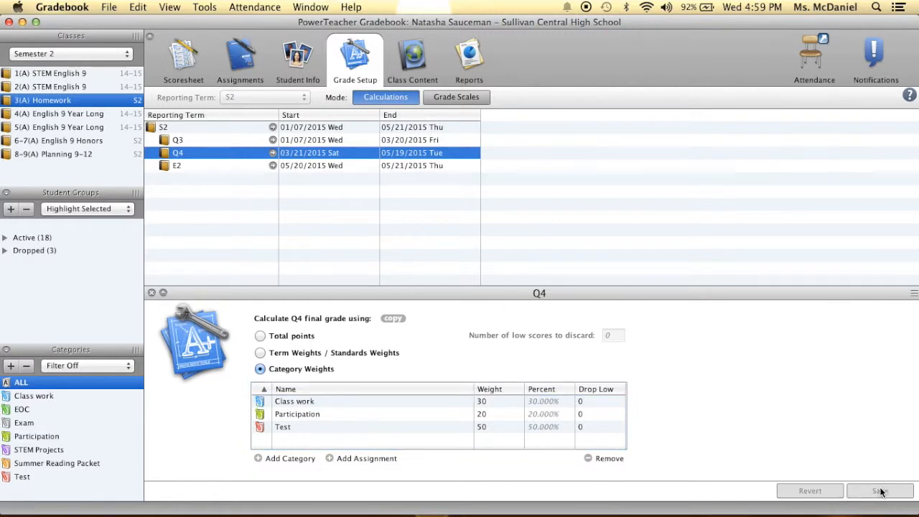
- Calculate the E2 final grade by category weights and add the EOC category
left_click(272, 167)
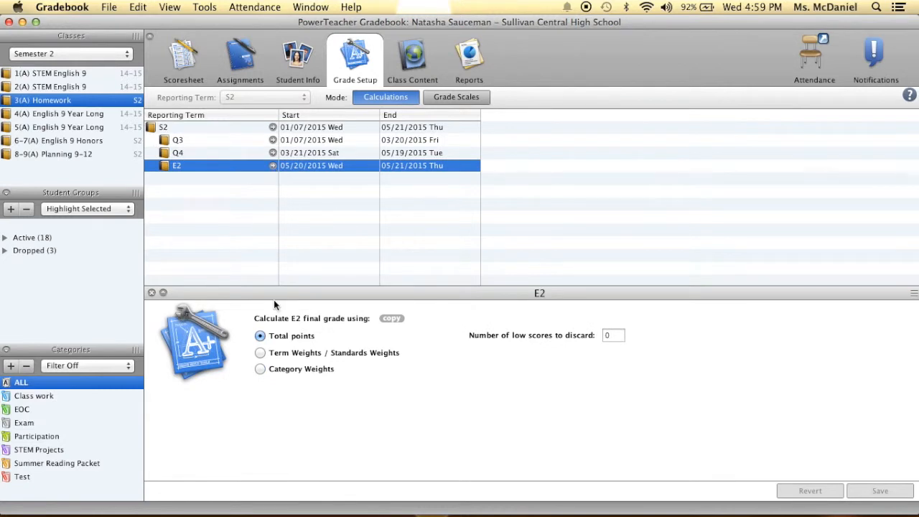
left_click(260, 369)
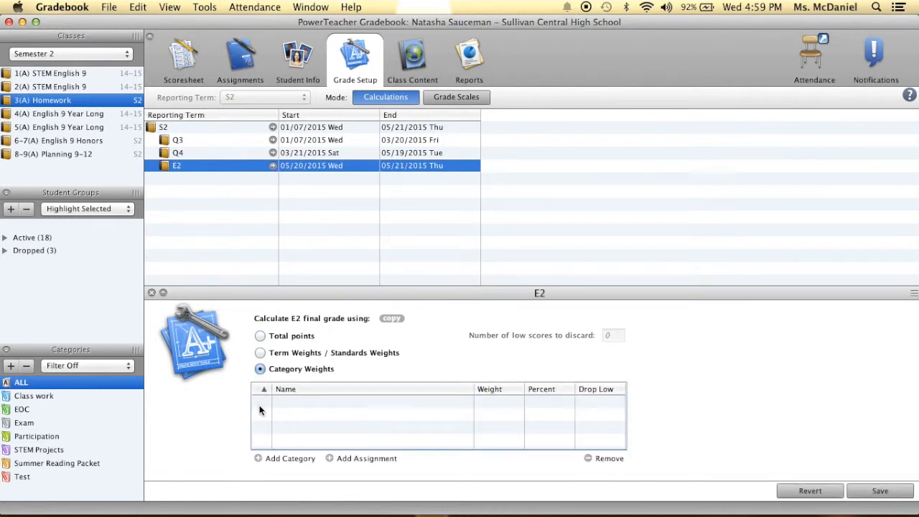
left_click(259, 458)
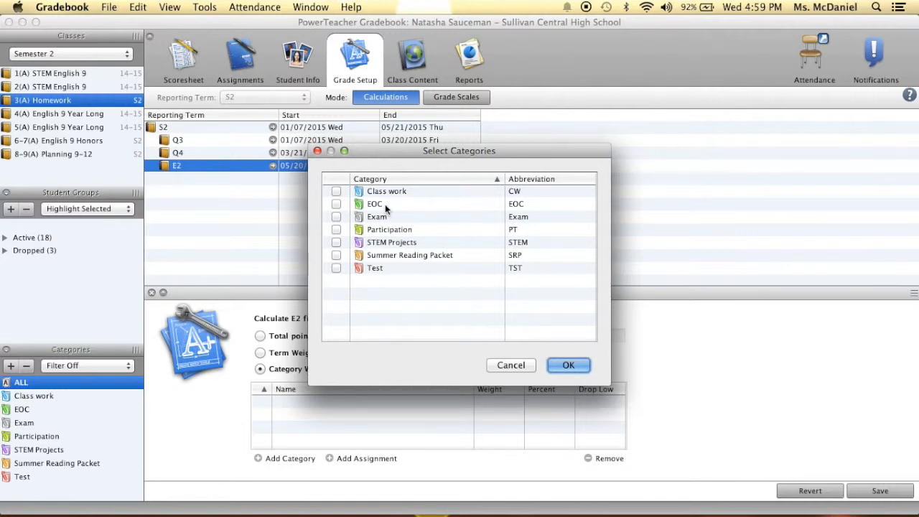
left_click(337, 204)
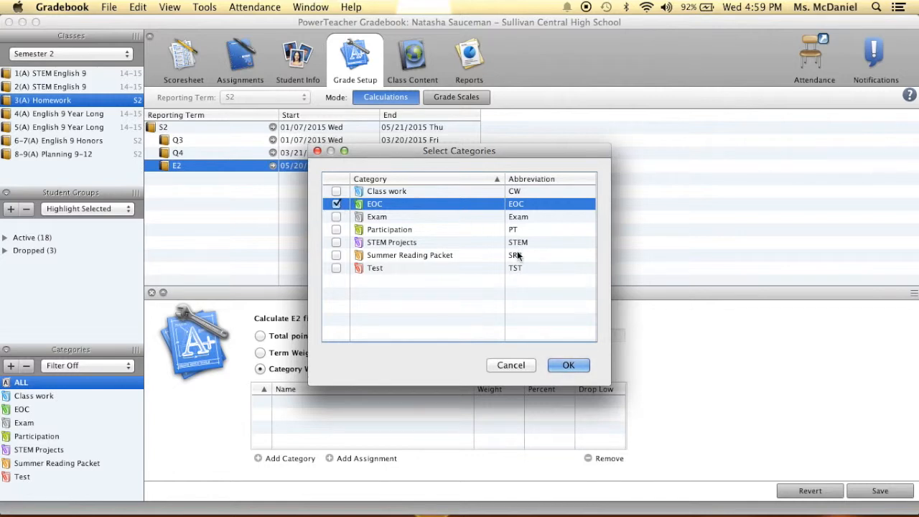
left_click(573, 366)
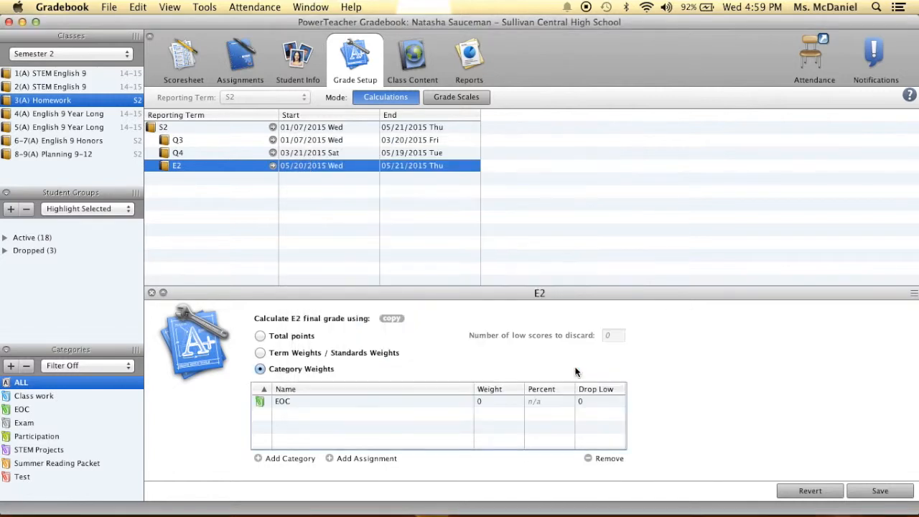
- Set the EOC category's weight to 100 for E2 and save the calculation
double_click(485, 401)
type("100")
key("Return")
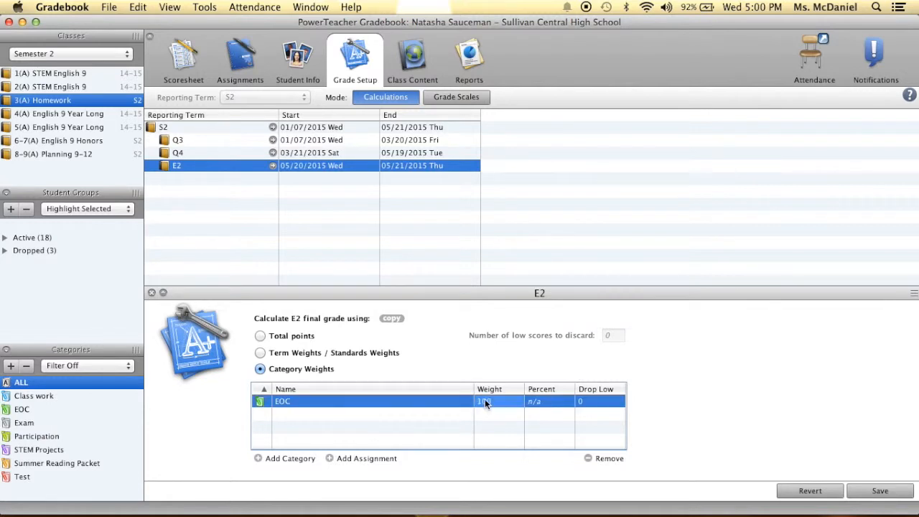
left_click(450, 399)
left_click(556, 403)
left_click(589, 405)
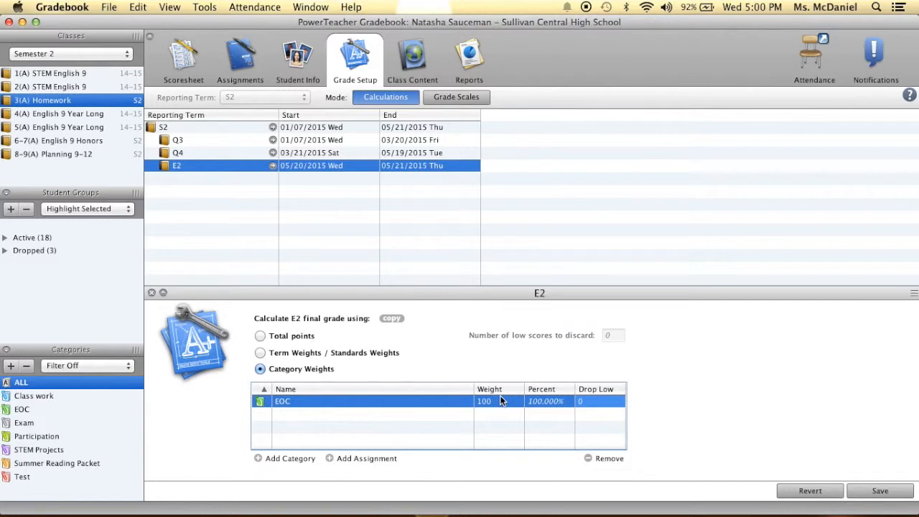
left_click(879, 491)
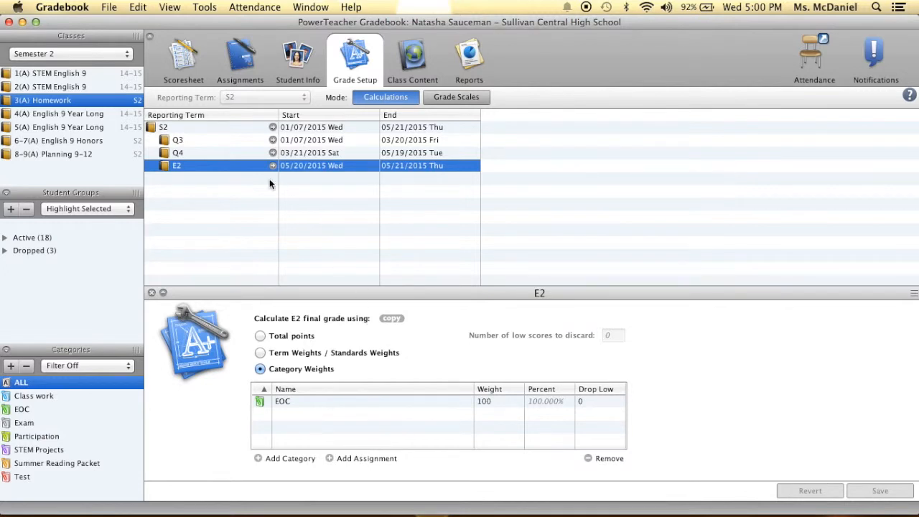
- Review the Homework class's grade calculations for S2, Q3, Q4 and E2
left_click(275, 128)
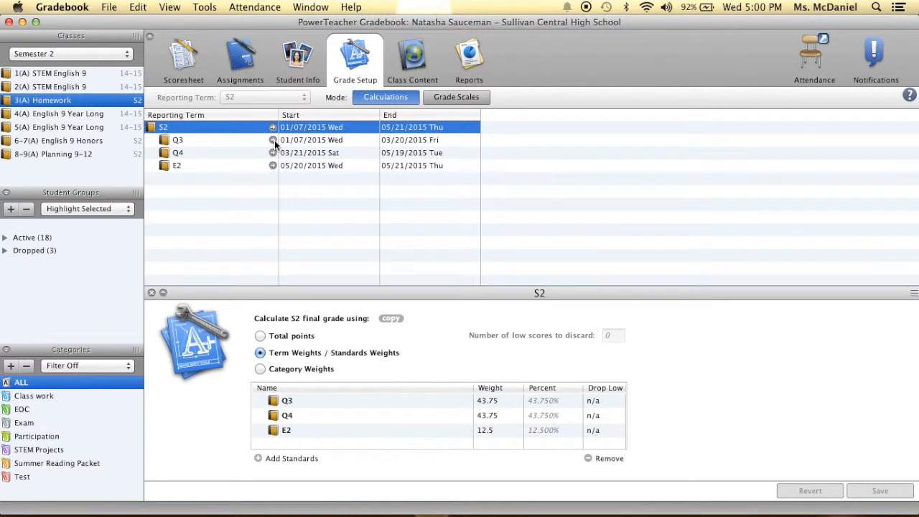
left_click(274, 140)
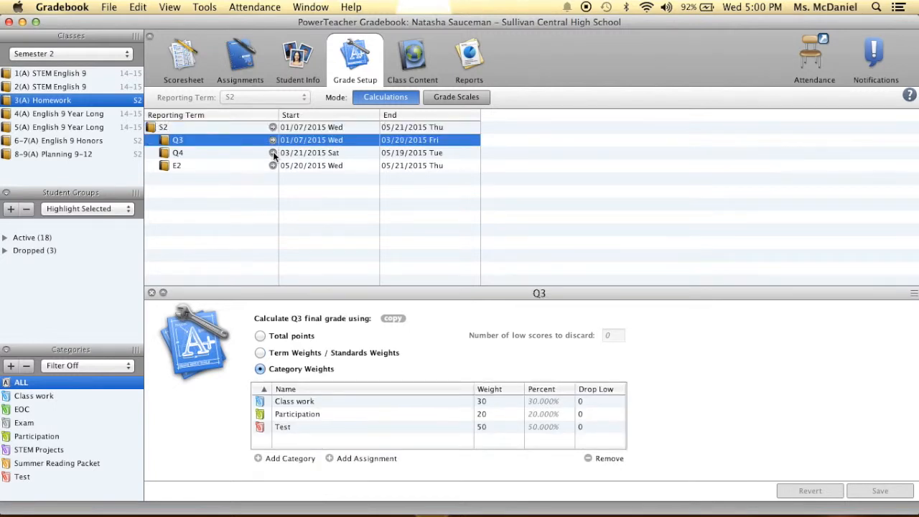
left_click(273, 151)
left_click(273, 167)
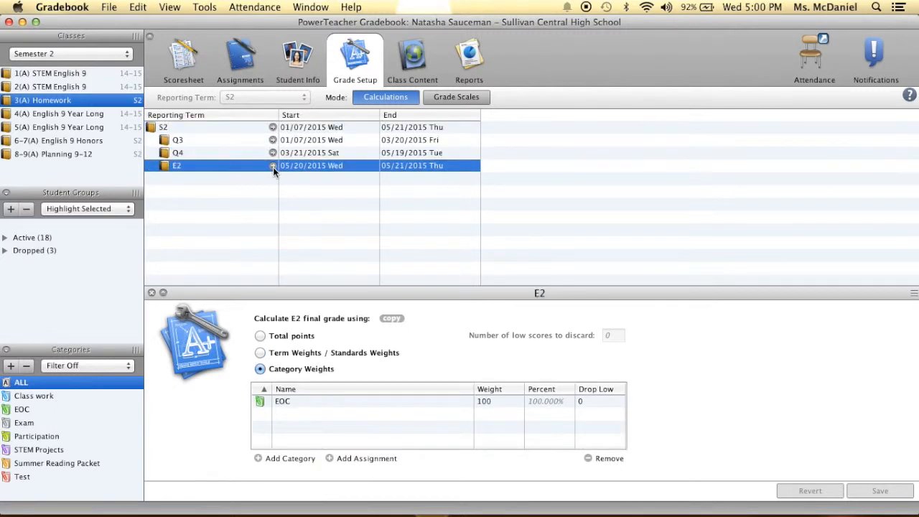
left_click(272, 129)
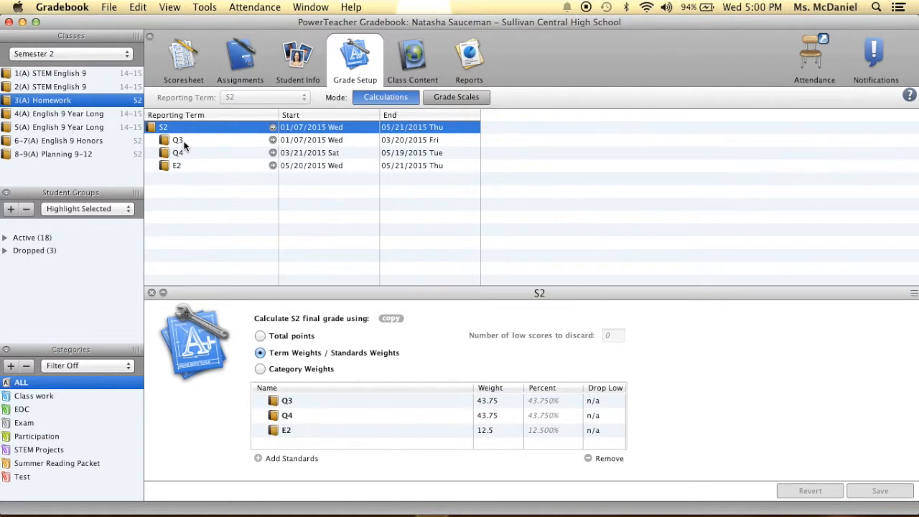
- Check the term calculations of the English 9 Honors class, and return to the Homework class's S2 calculation
left_click(81, 113)
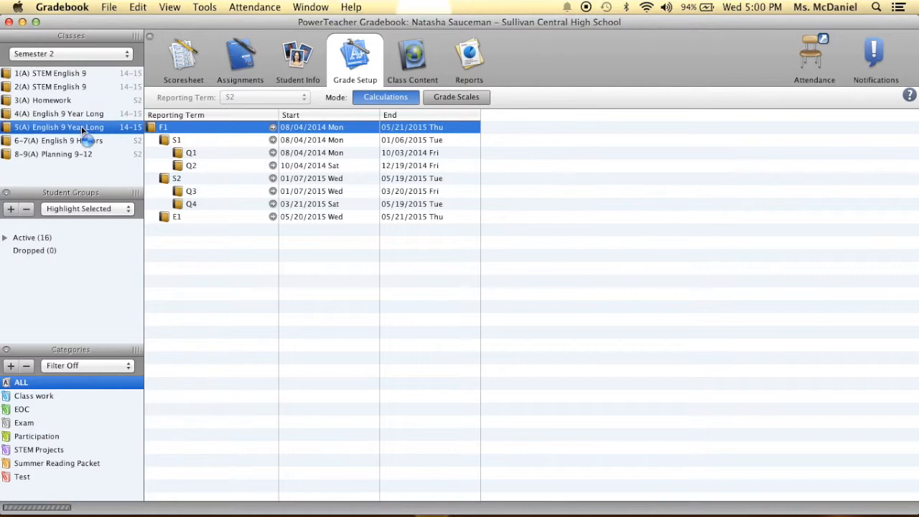
left_click(77, 139)
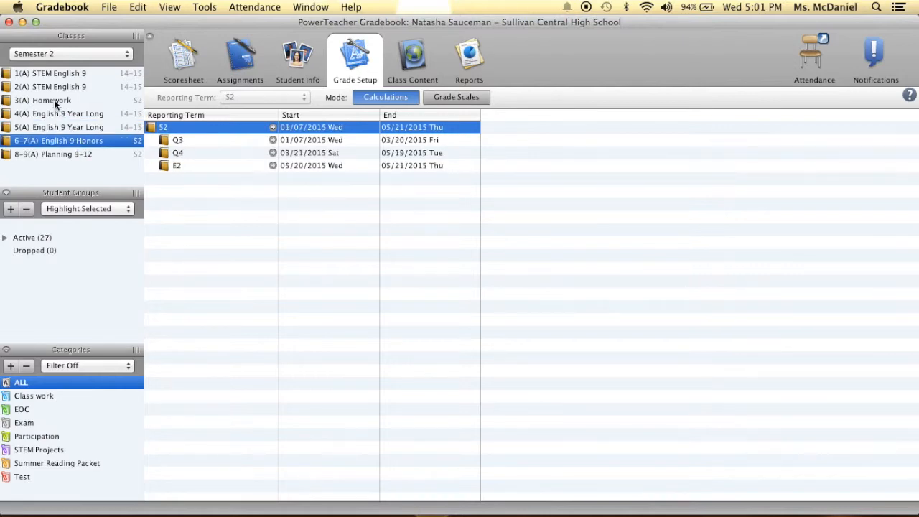
left_click(276, 128)
left_click(274, 140)
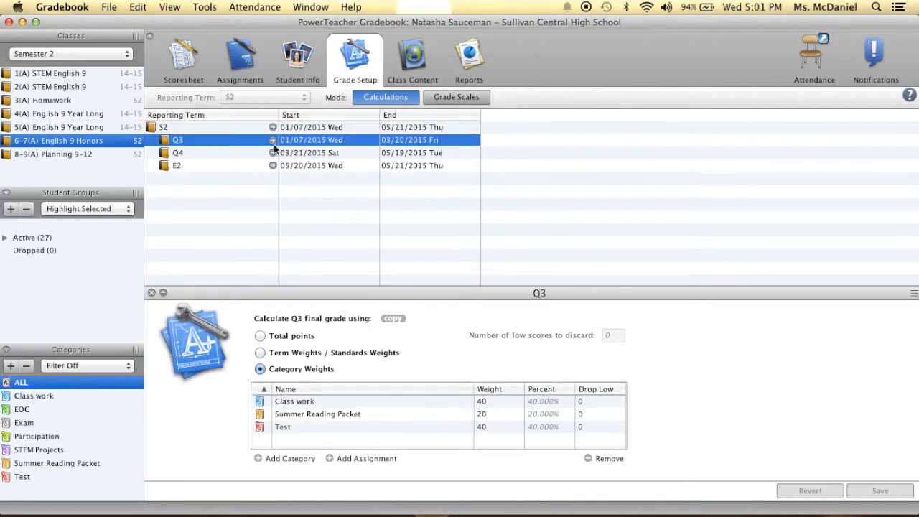
left_click(275, 157)
left_click(273, 166)
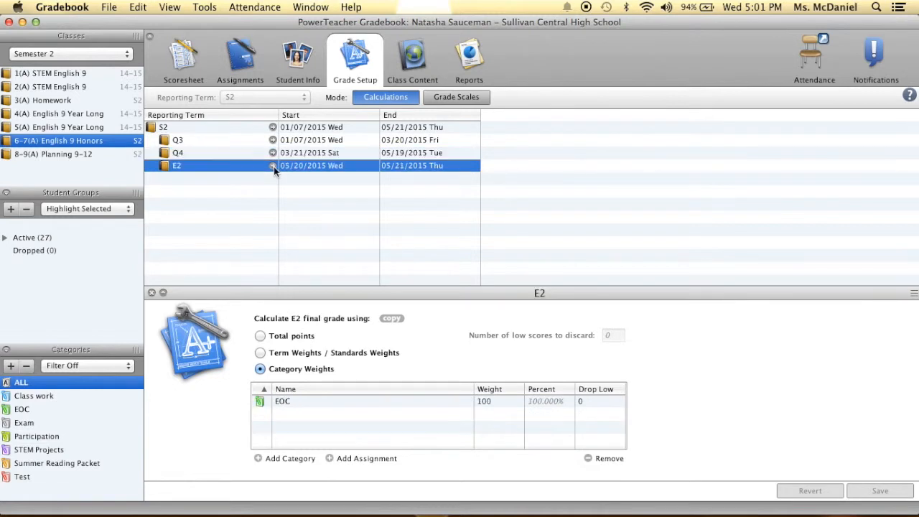
left_click(48, 103)
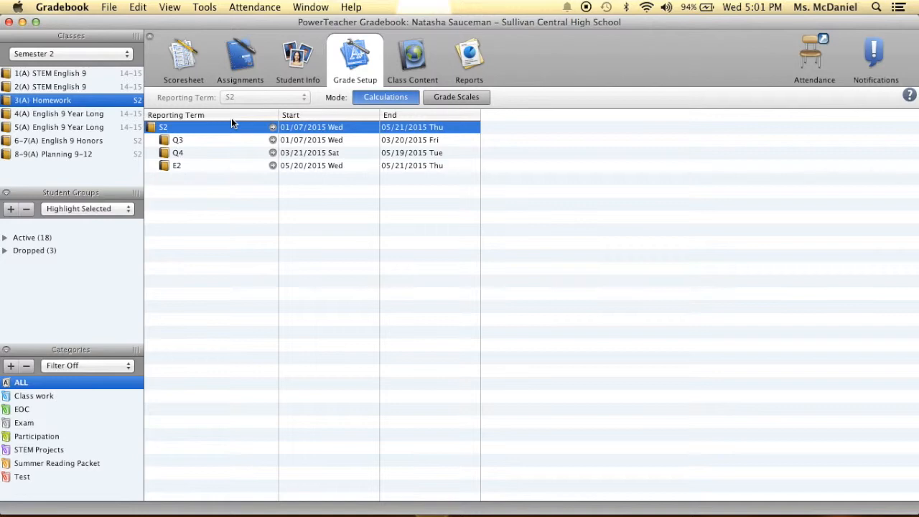
left_click(273, 127)
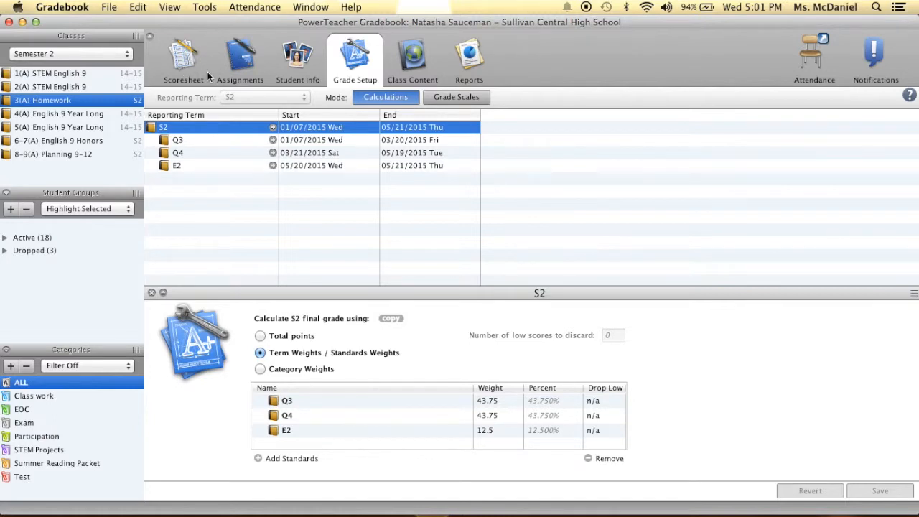
- Add a new assignment named Week 1 from the Homework class's scoresheet
left_click(240, 61)
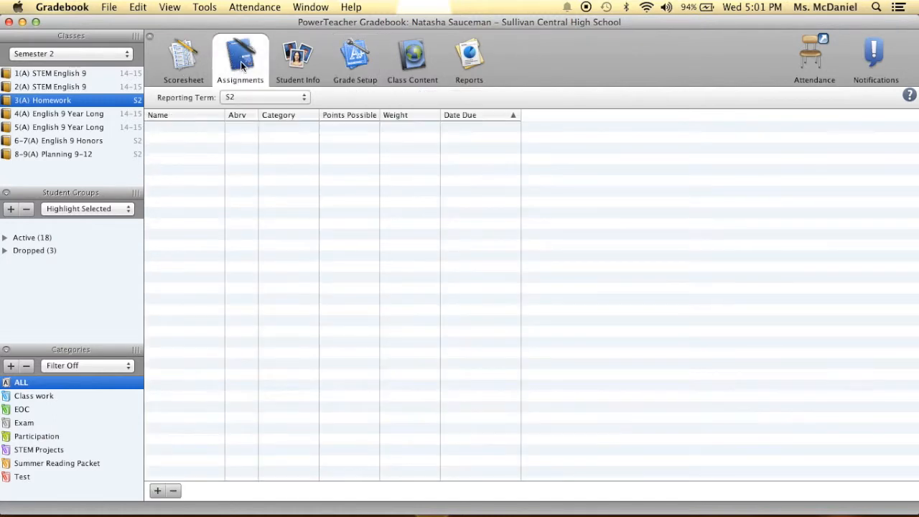
left_click(184, 56)
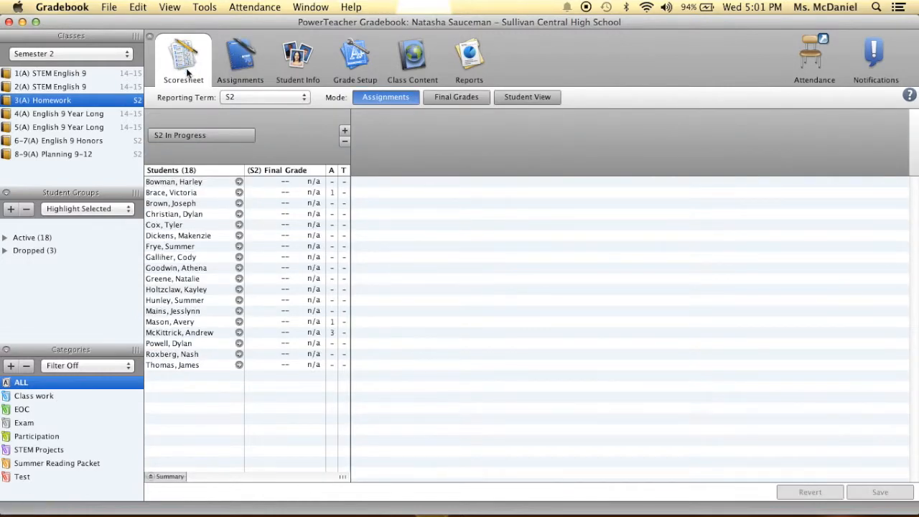
left_click(344, 131)
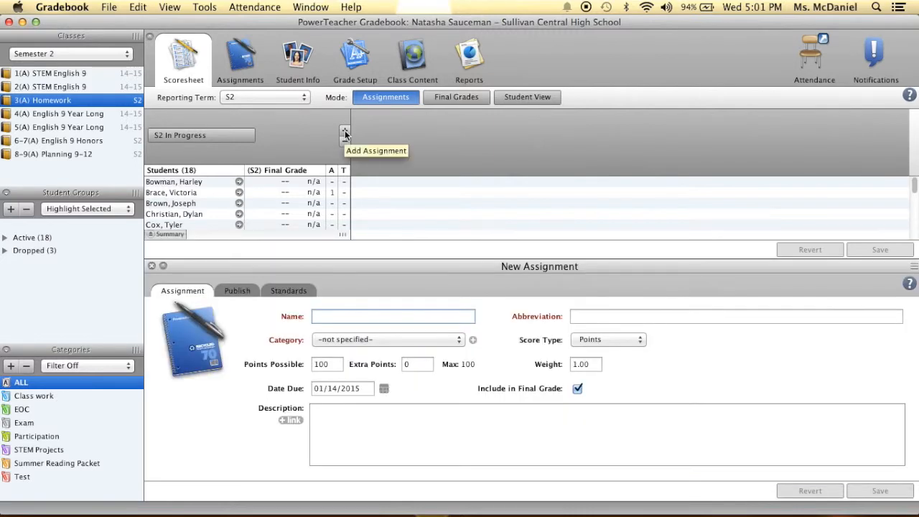
type("Week 1")
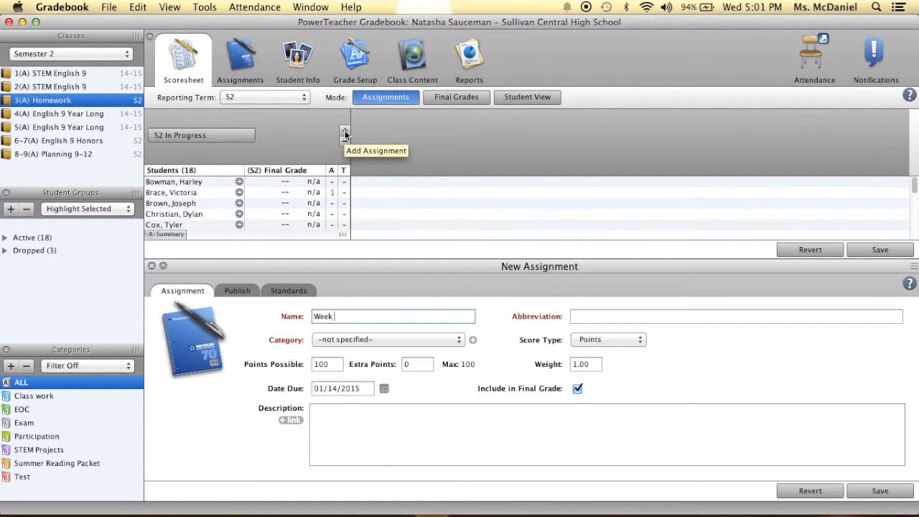
- Assign Week 1 to the Participation category with 01/14/2015 as its due date
left_click(421, 339)
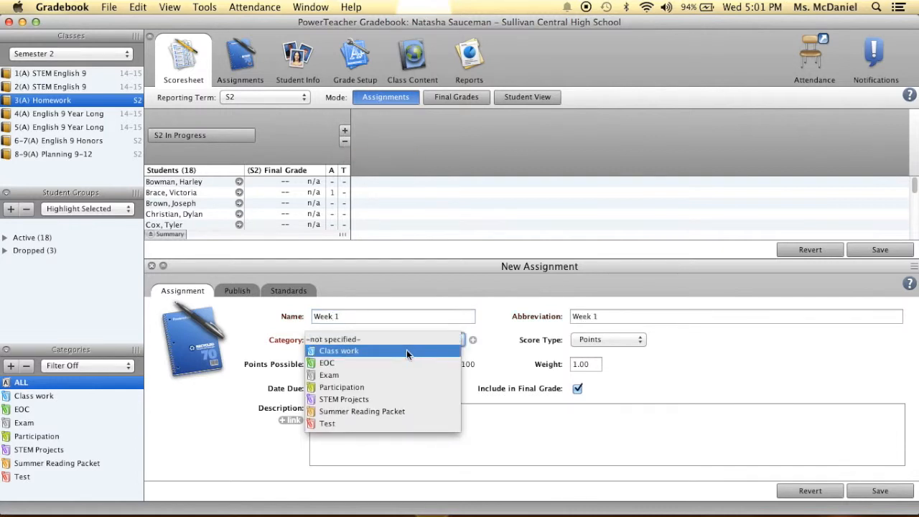
left_click(399, 386)
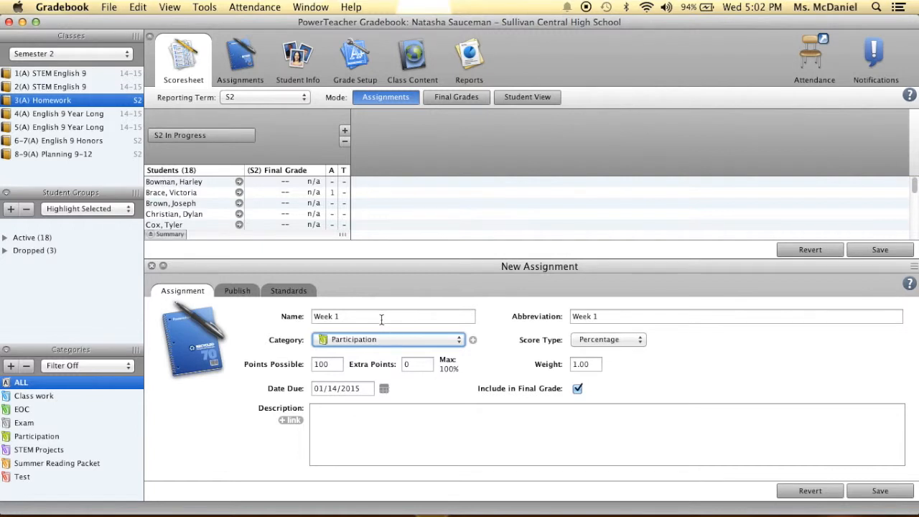
left_click(384, 388)
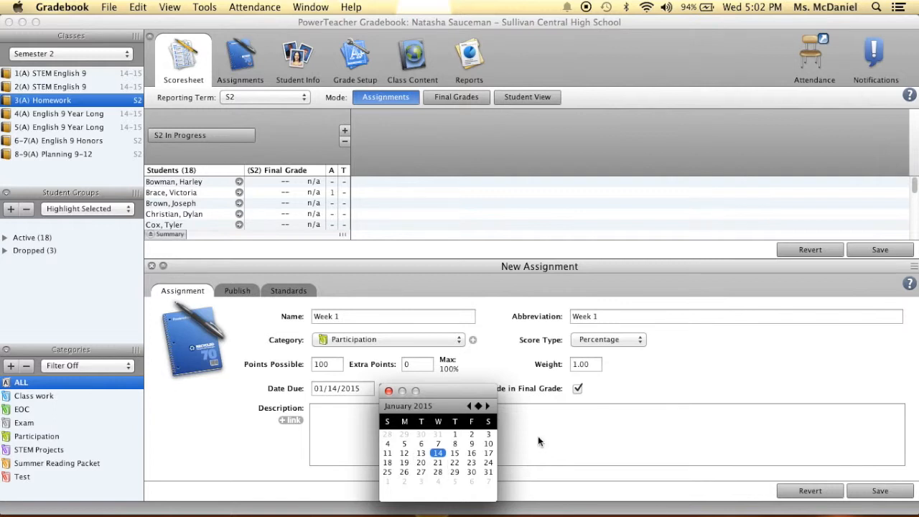
left_click(439, 454)
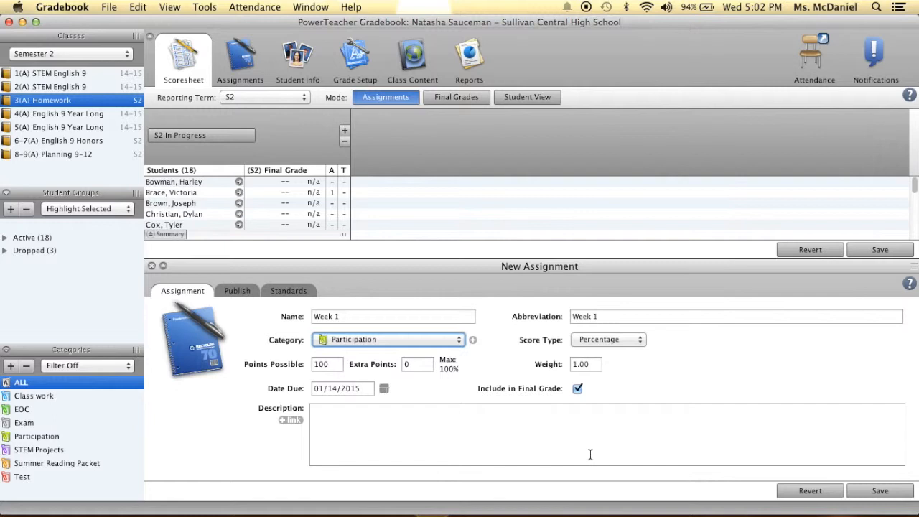
- Save the Week 1 assignment and close its details
left_click(859, 493)
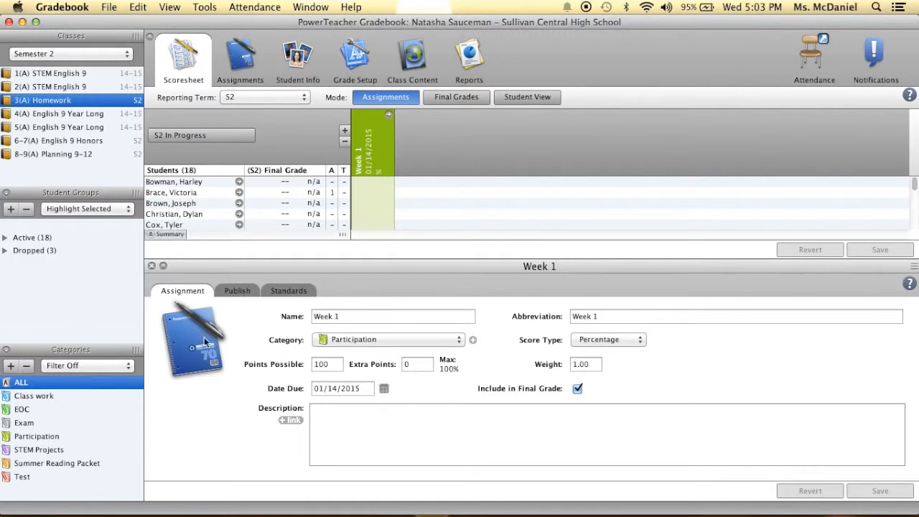
left_click(151, 266)
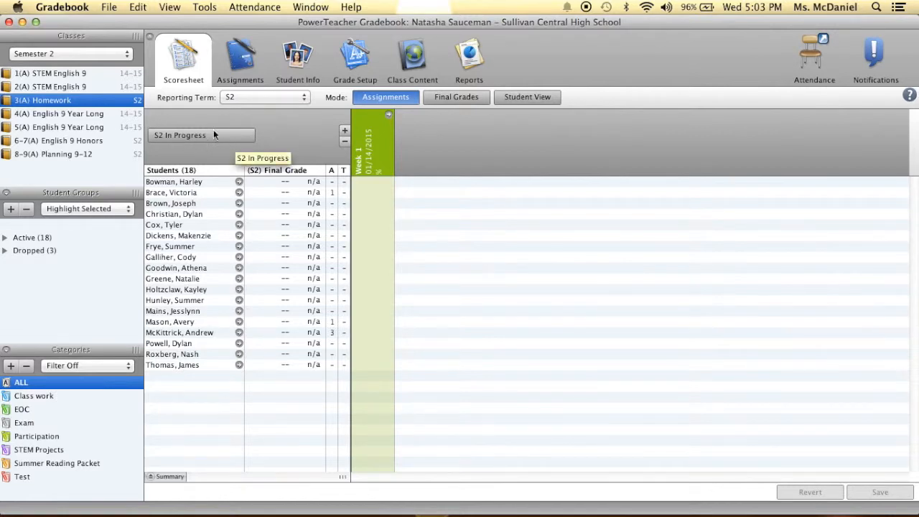
- Mark the Homework class's final grades complete for reporting term Q3, and recheck the completion status without changing it
left_click(270, 100)
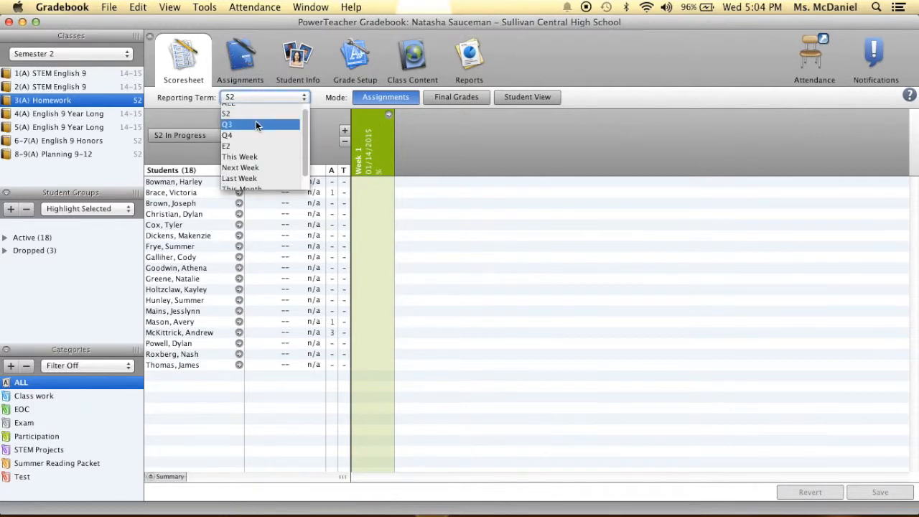
left_click(257, 125)
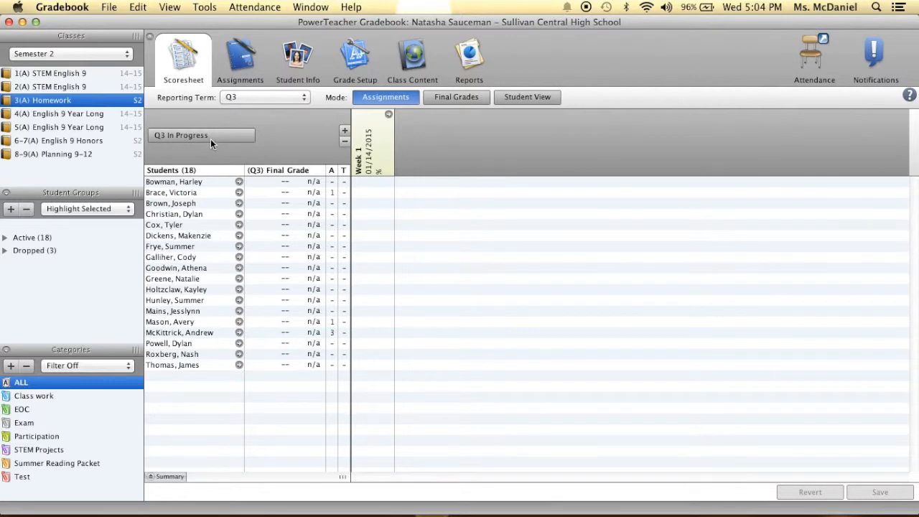
left_click(191, 137)
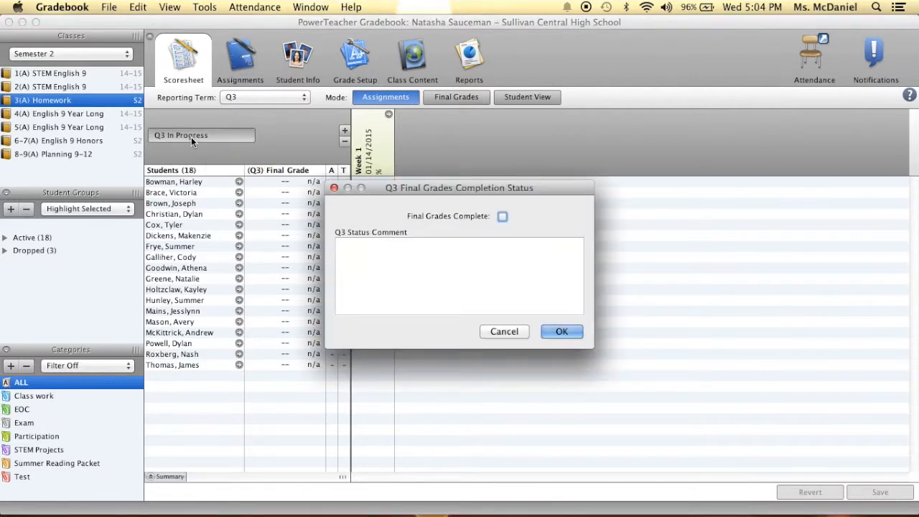
left_click(503, 217)
left_click(562, 333)
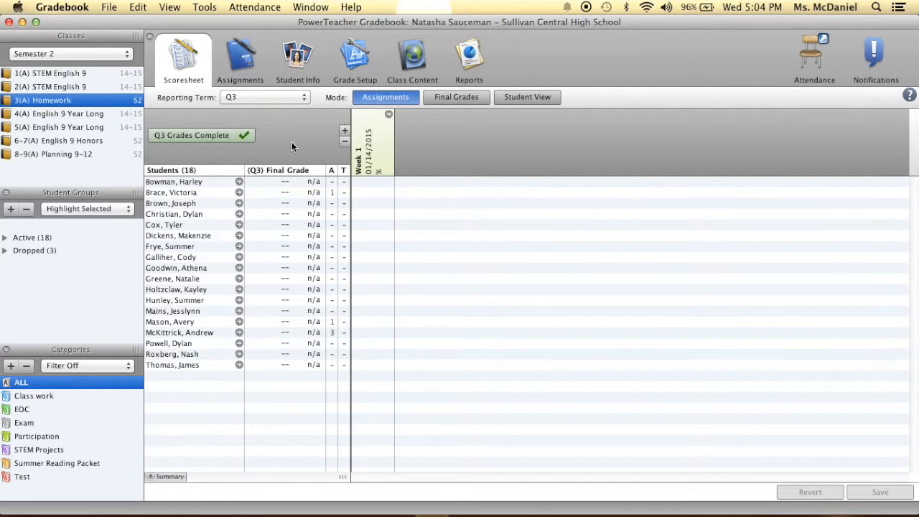
left_click(223, 136)
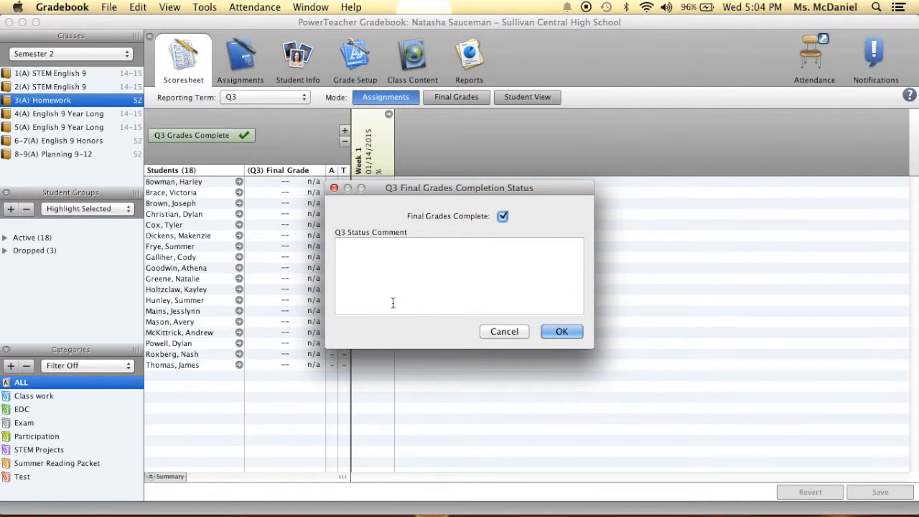
left_click(502, 332)
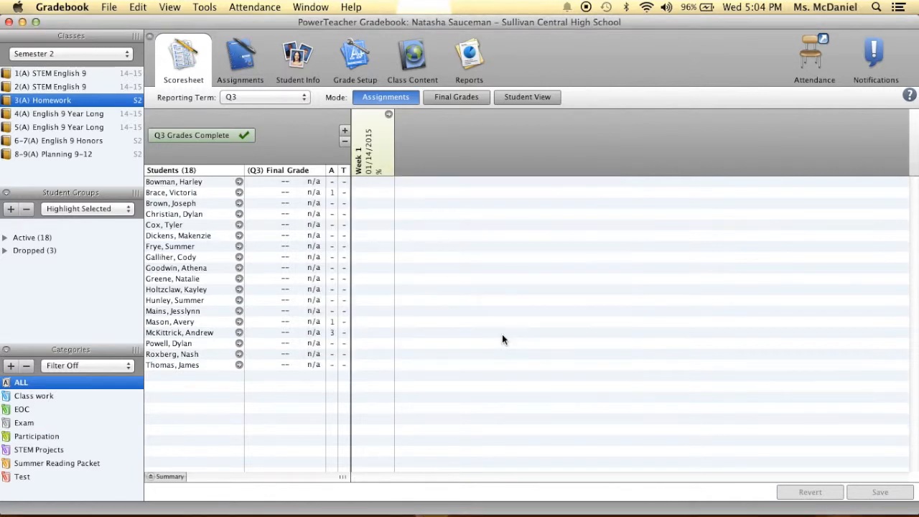